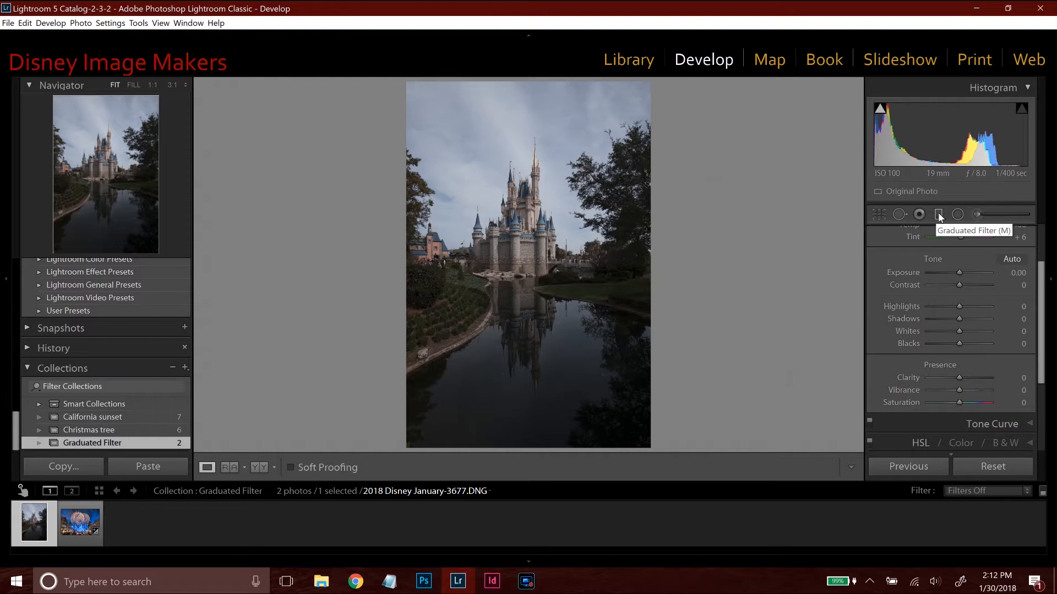
left_click(939, 216)
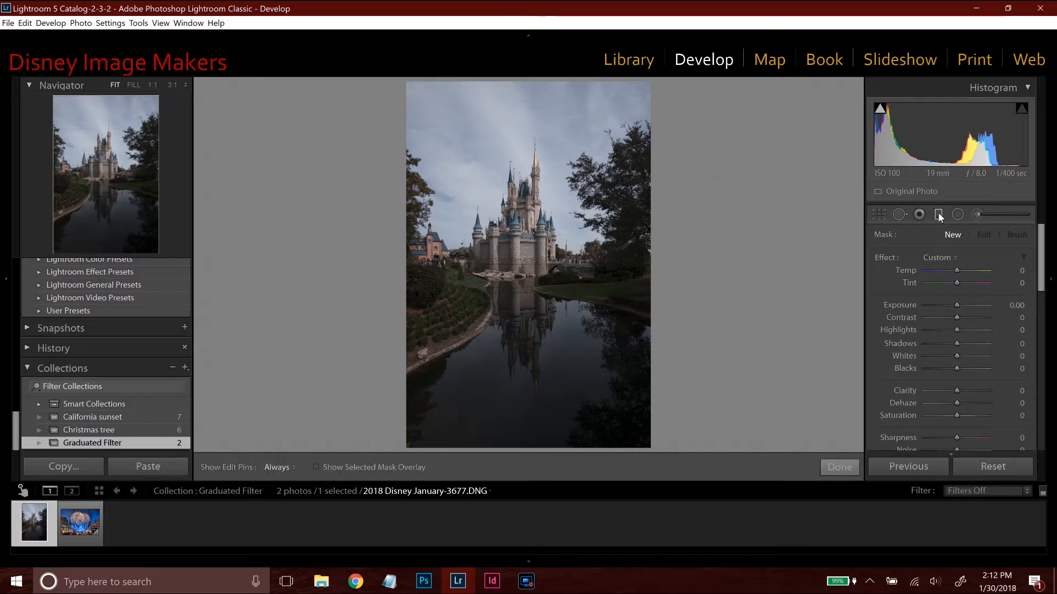
left_click_drag(1037, 256, 1035, 335)
scroll(962, 275, "up", 8)
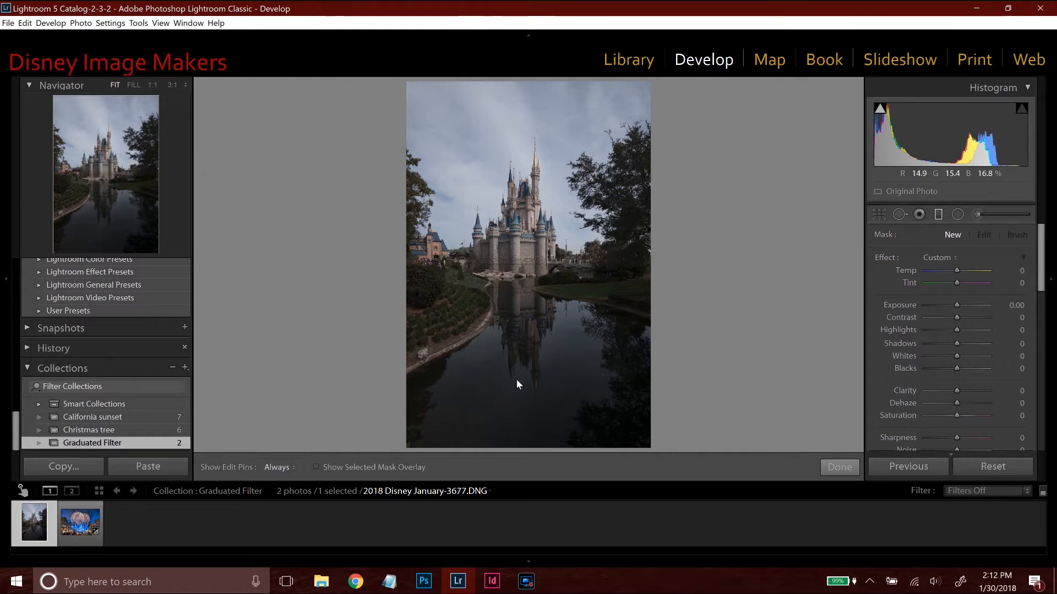
left_click(840, 467)
Raise the castle photo's overall exposure to about +1.01.
left_click_drag(958, 344, 966, 342)
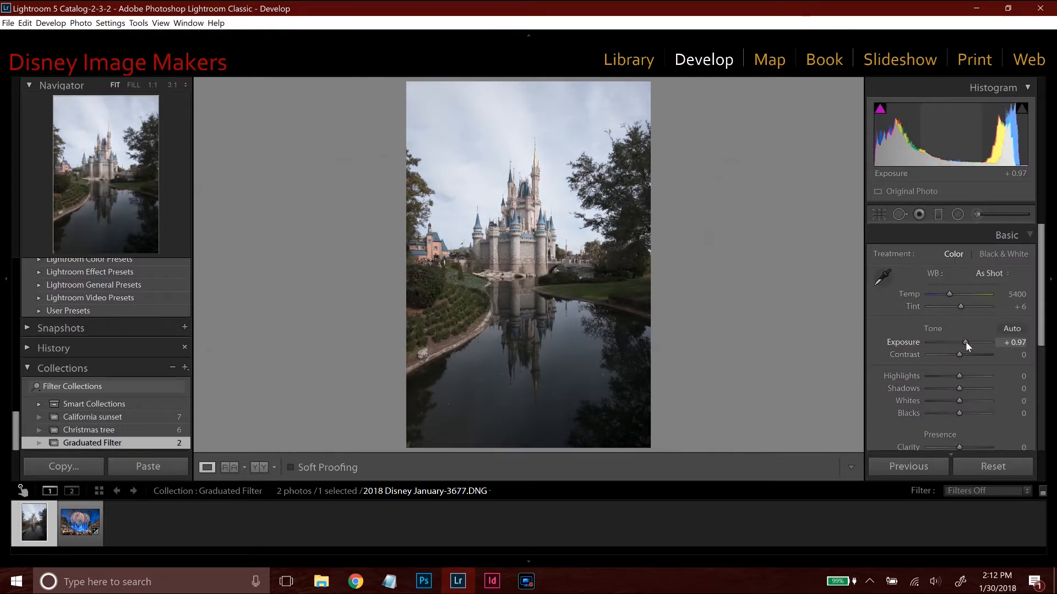
Draw a graduated filter from the photo's bottom edge up to the castle towers and check its coverage with the mask overlay.
left_click(938, 214)
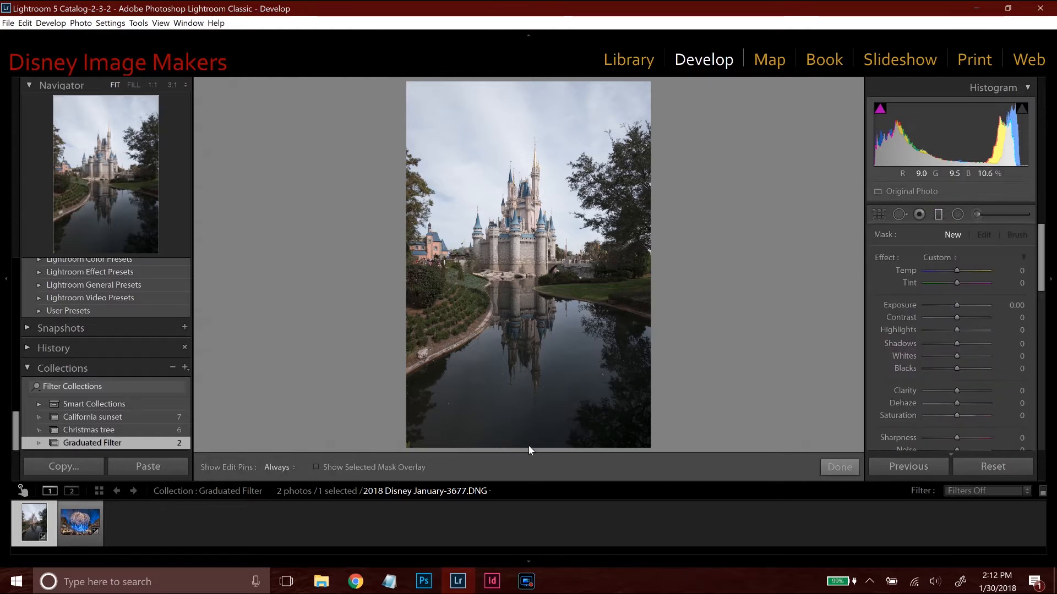
left_click_drag(527, 447, 570, 214)
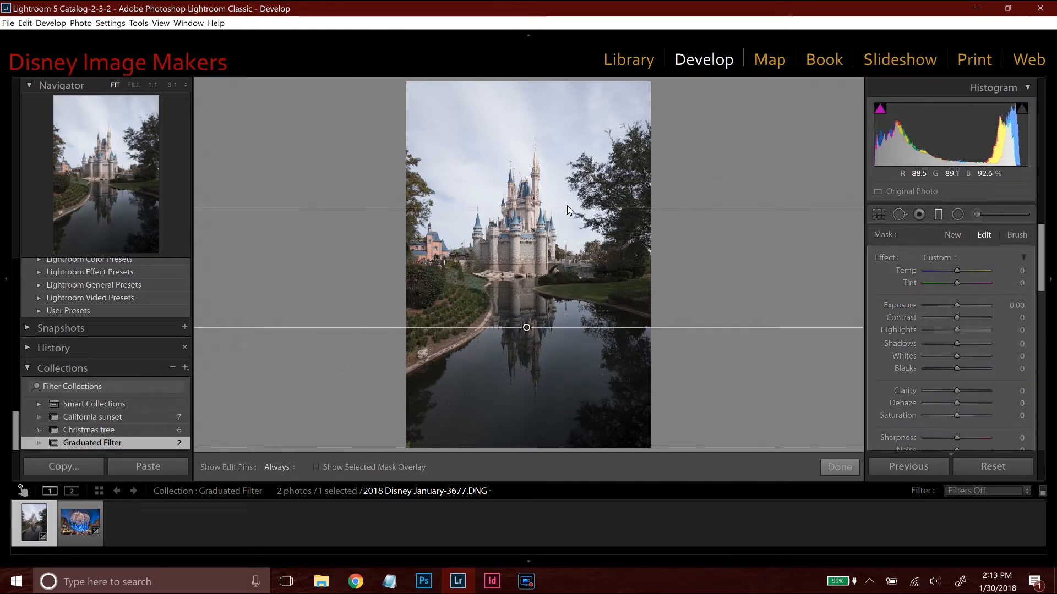
key("o")
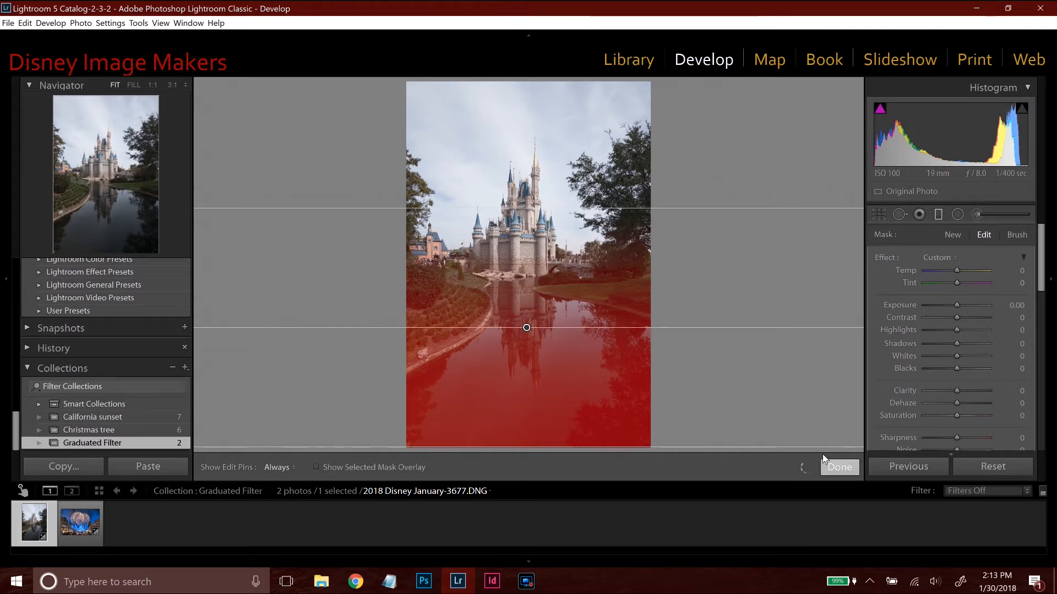
key("o")
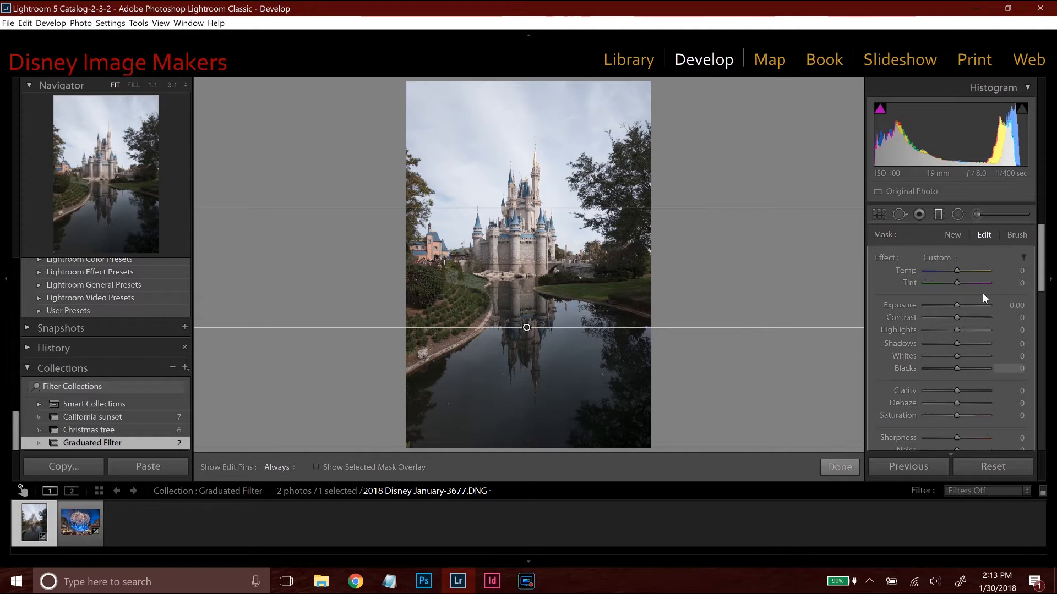
Set the water's graduated filter to exposure 2.15, clarity 28 and shadows 20, and finish editing it.
left_click_drag(957, 306, 975, 306)
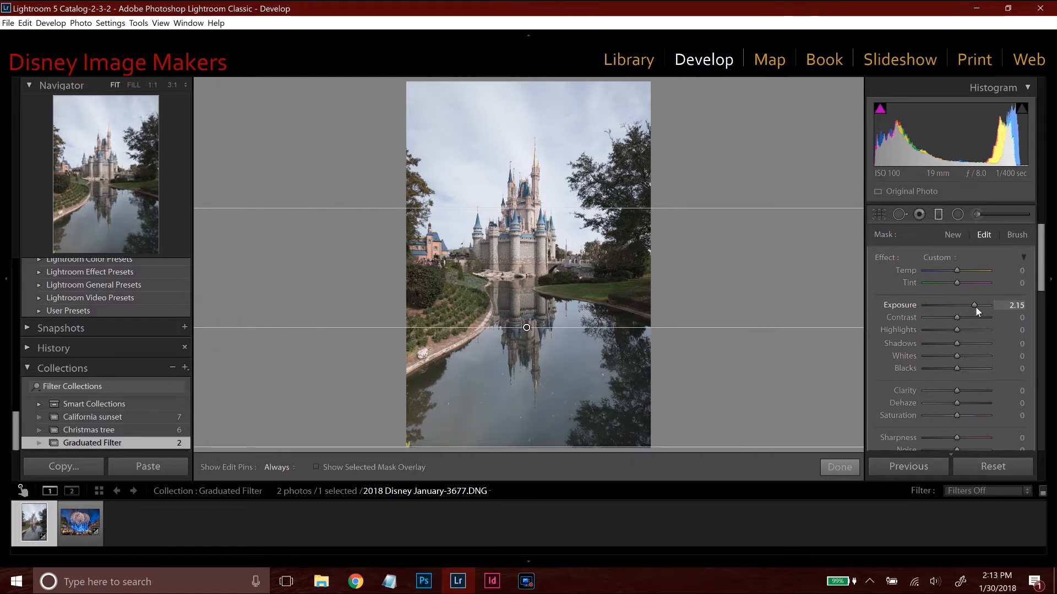
left_click_drag(956, 391, 964, 390)
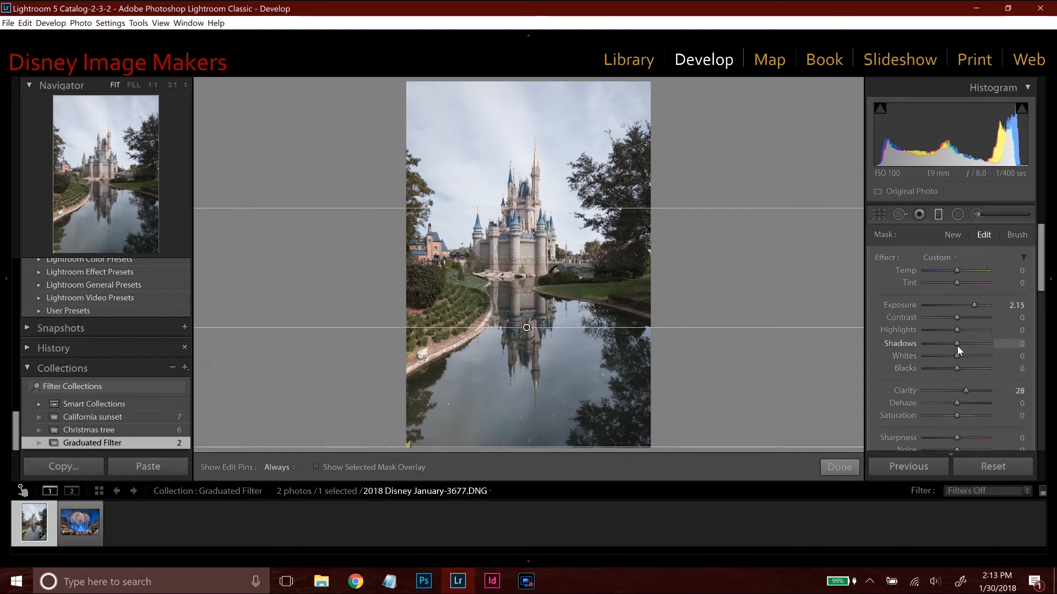
left_click_drag(964, 345, 966, 345)
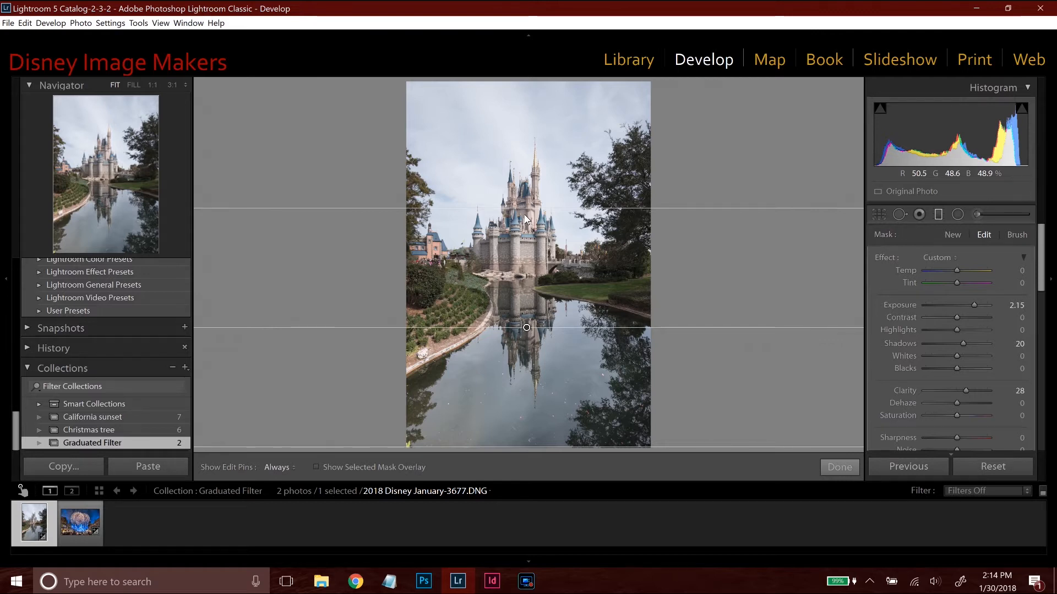
left_click(838, 469)
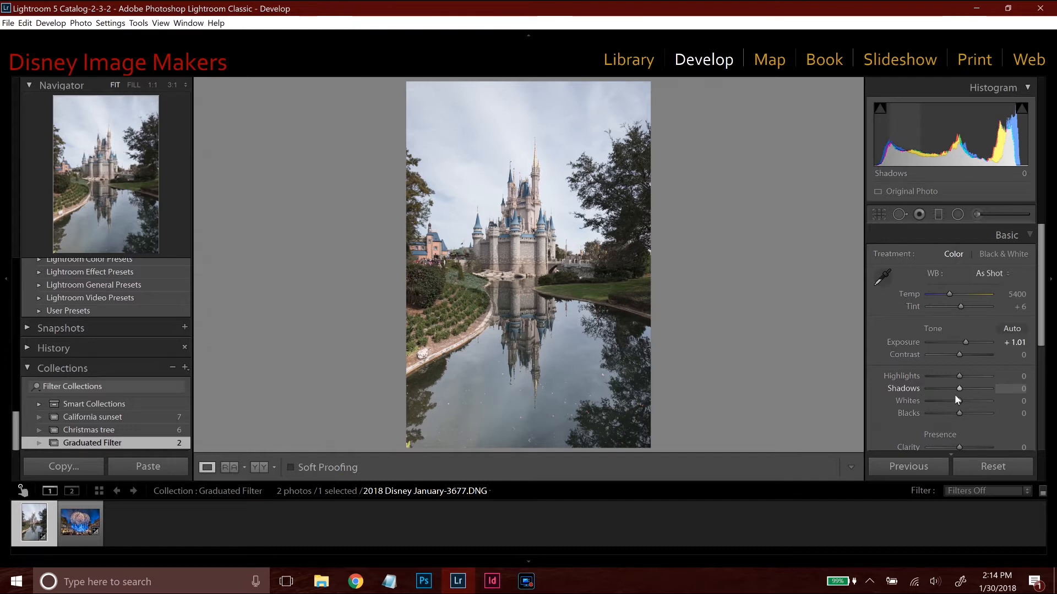
Set the photo's overall shadows to +21 and warm the white balance temperature to 6167.
mouse_move(962, 385)
left_mouse_down()
mouse_move(948, 386)
mouse_move(966, 385)
left_mouse_up()
left_click_drag(948, 293, 962, 299)
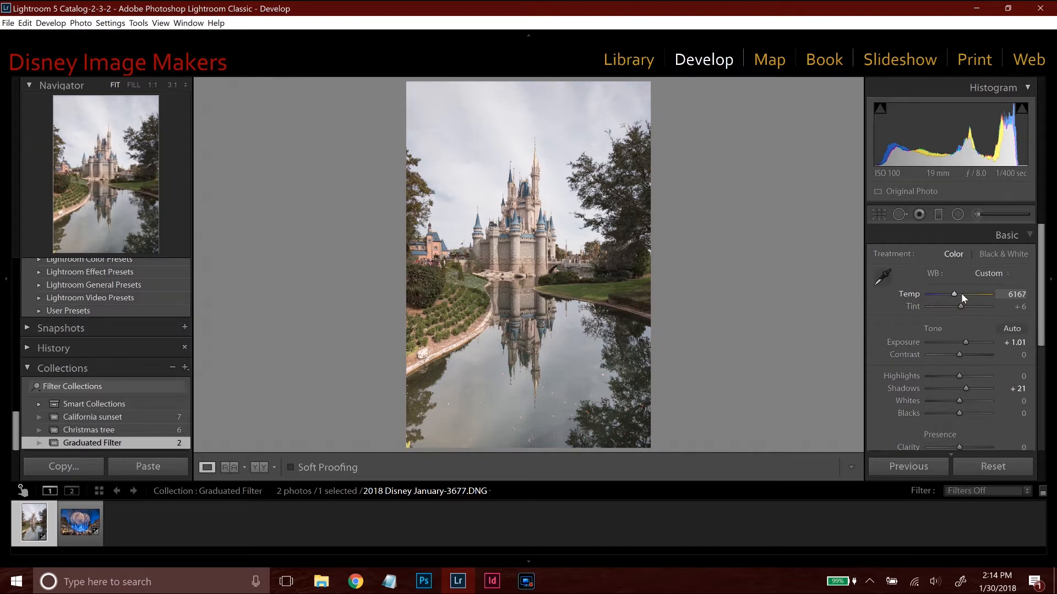
Reselect the graduated filter over the water, examine its settings and masked area, and close the filter.
left_click(938, 214)
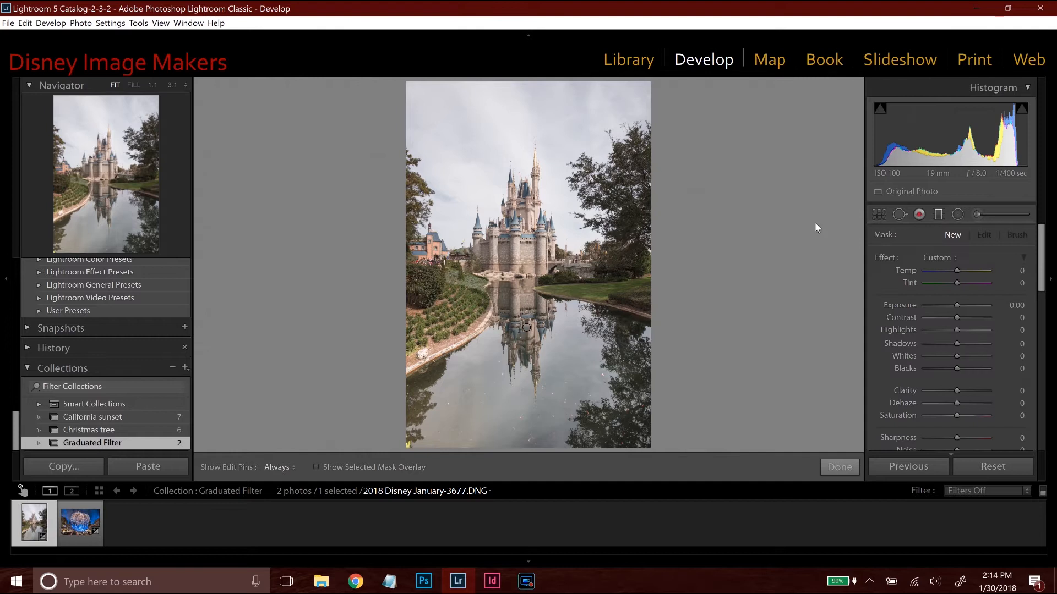
left_click(526, 328)
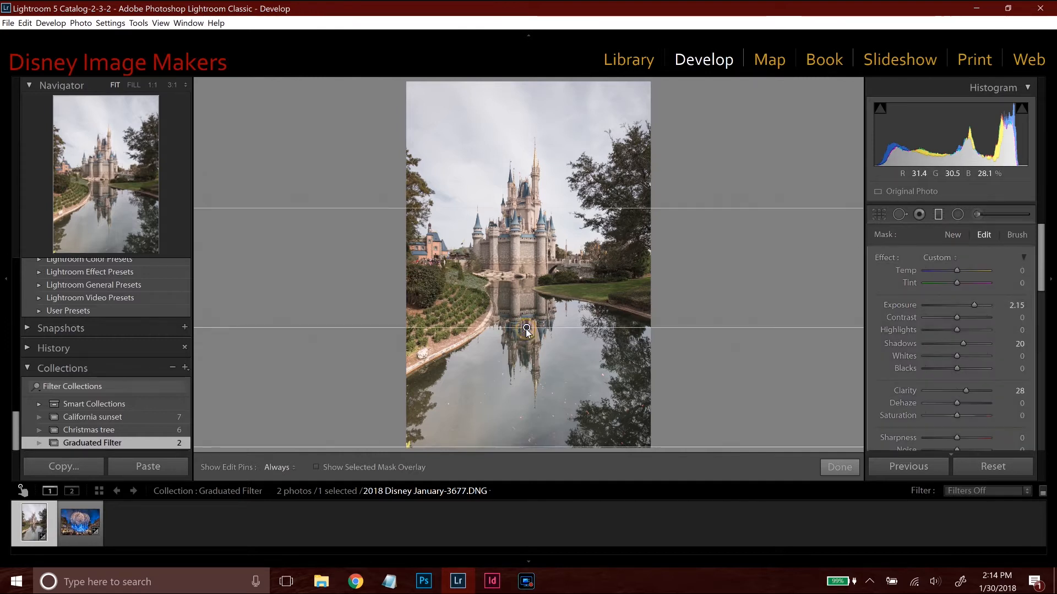
mouse_move(527, 329)
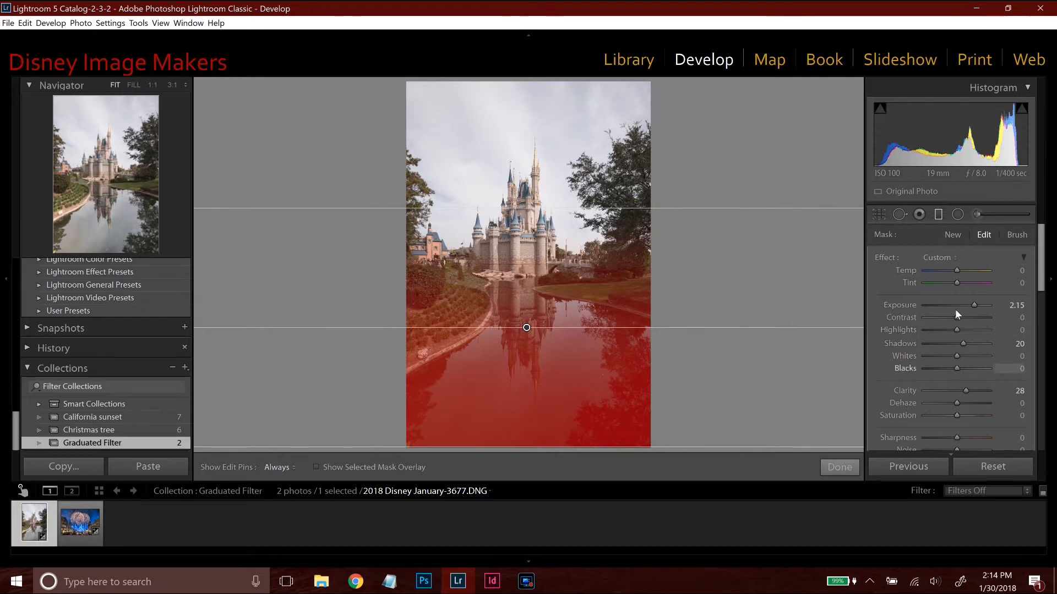
left_click(845, 468)
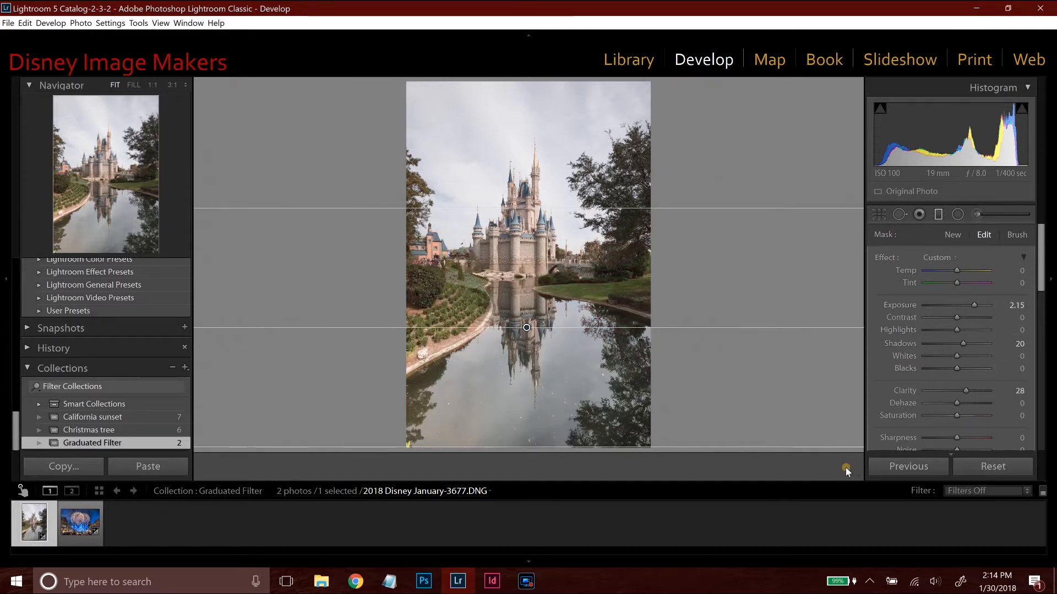
Add a graduated filter from the photo's top edge down to just below the shoreline, with exposure -0.62 and clarity 29.
left_click(938, 214)
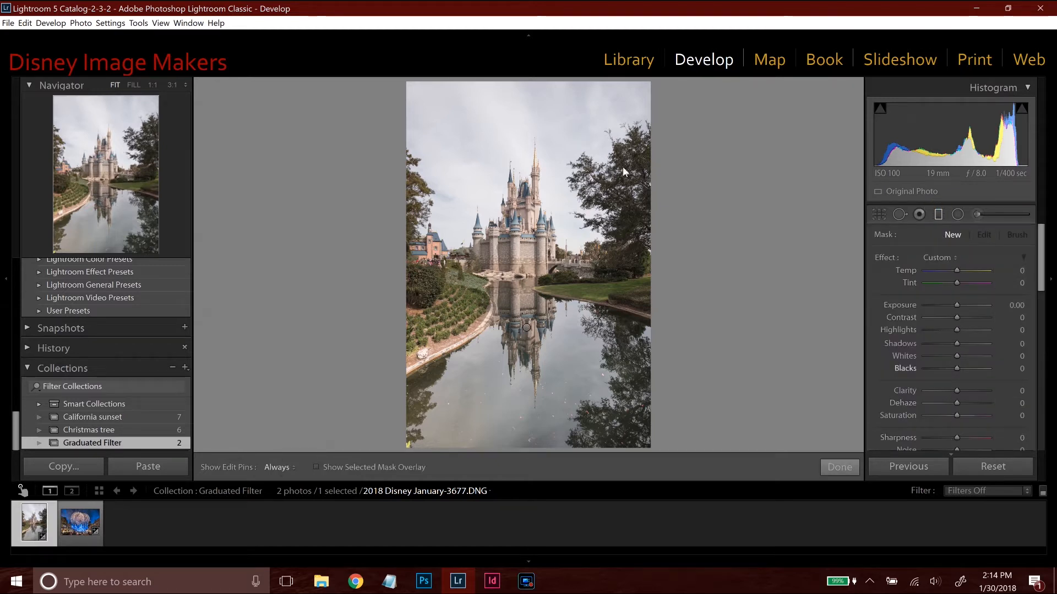
left_click_drag(524, 82, 526, 309)
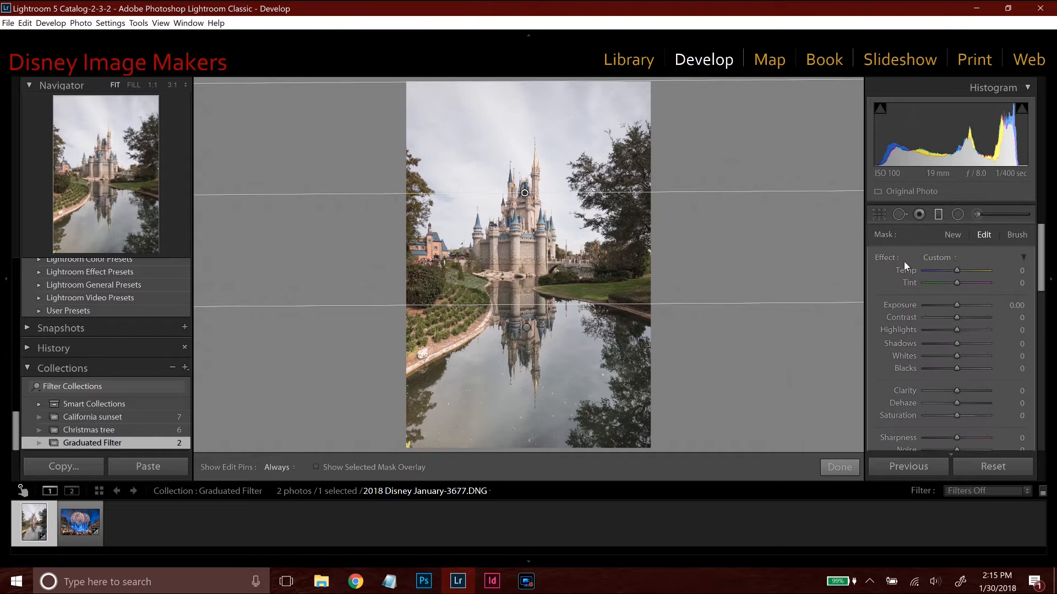
left_click_drag(959, 305, 948, 304)
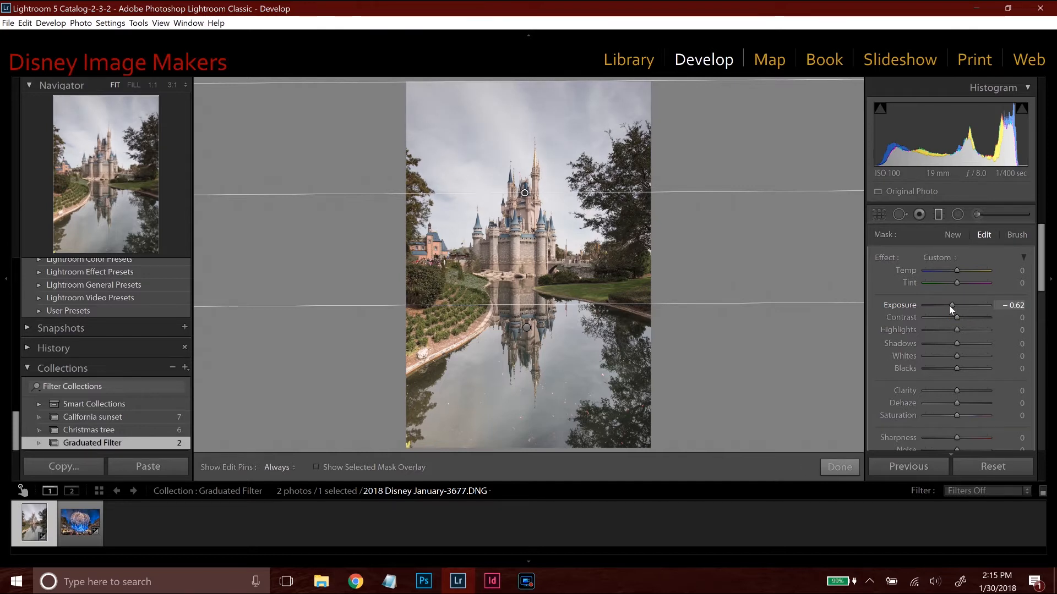
left_click_drag(959, 391, 968, 394)
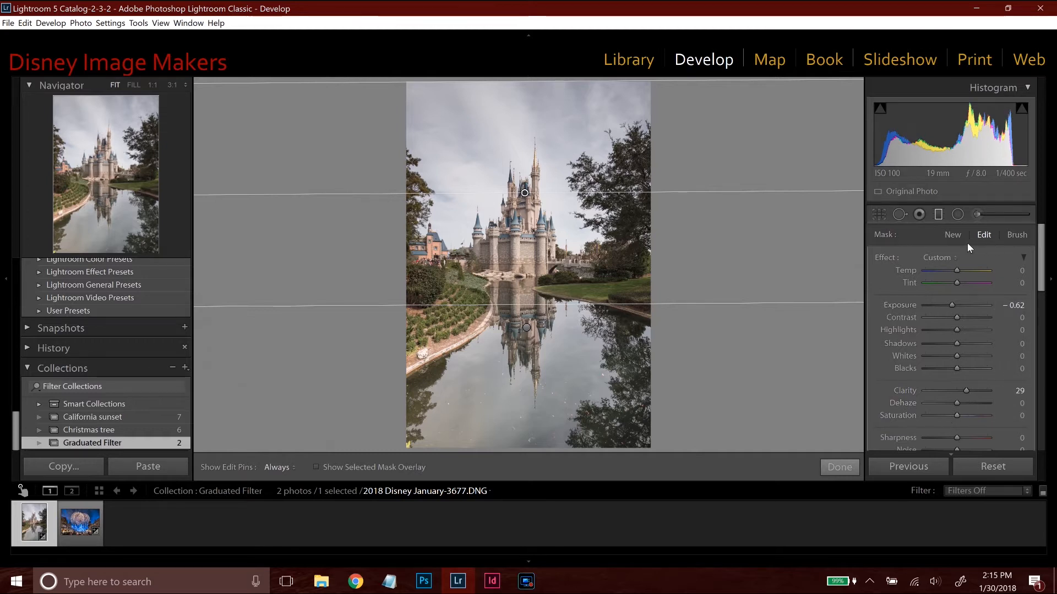
left_click(943, 258)
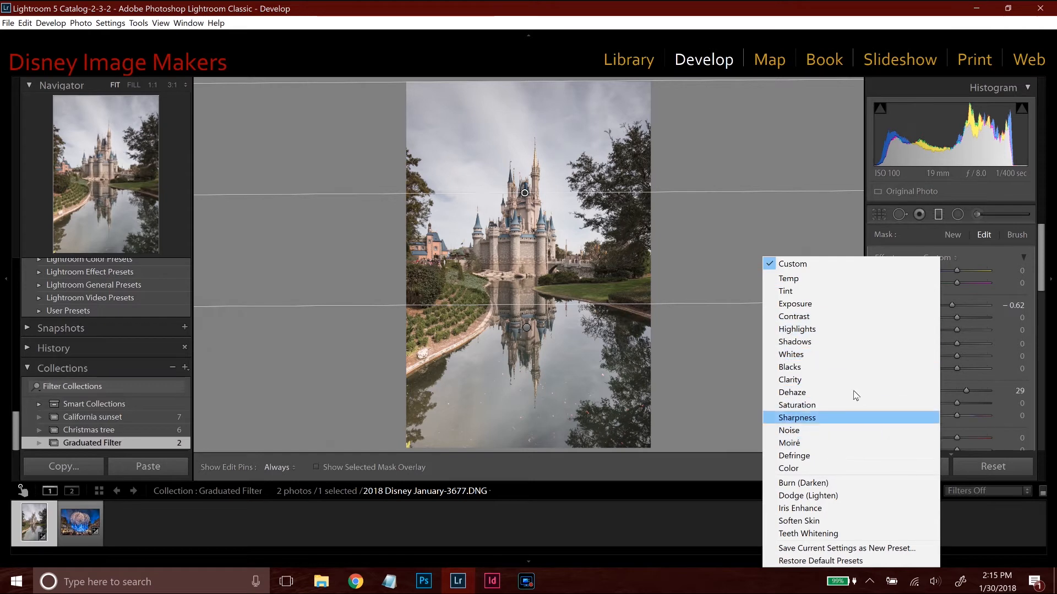
left_click(844, 264)
Try orange, green and purple tints on the sky's graduated filter, and settle on a blue with hue 242 and saturation 84%.
scroll(995, 299, "down", 4)
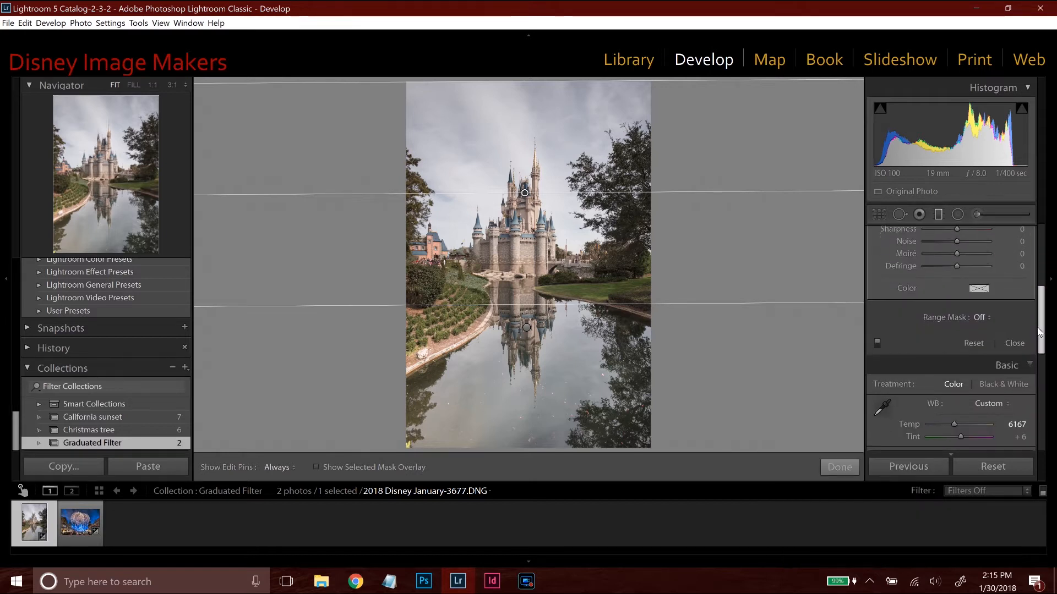
left_click(979, 290)
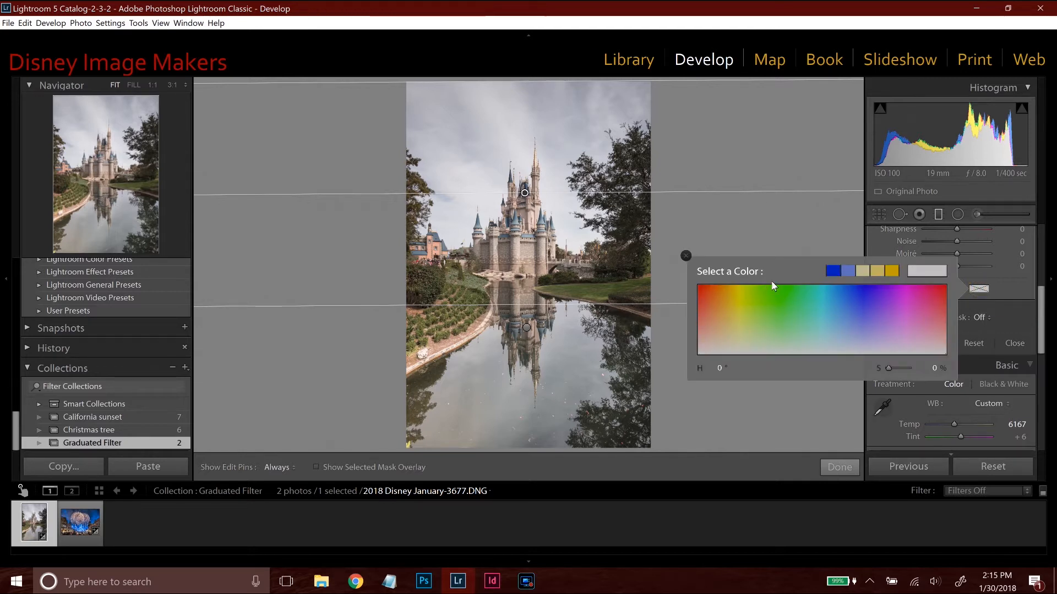
left_click(713, 290)
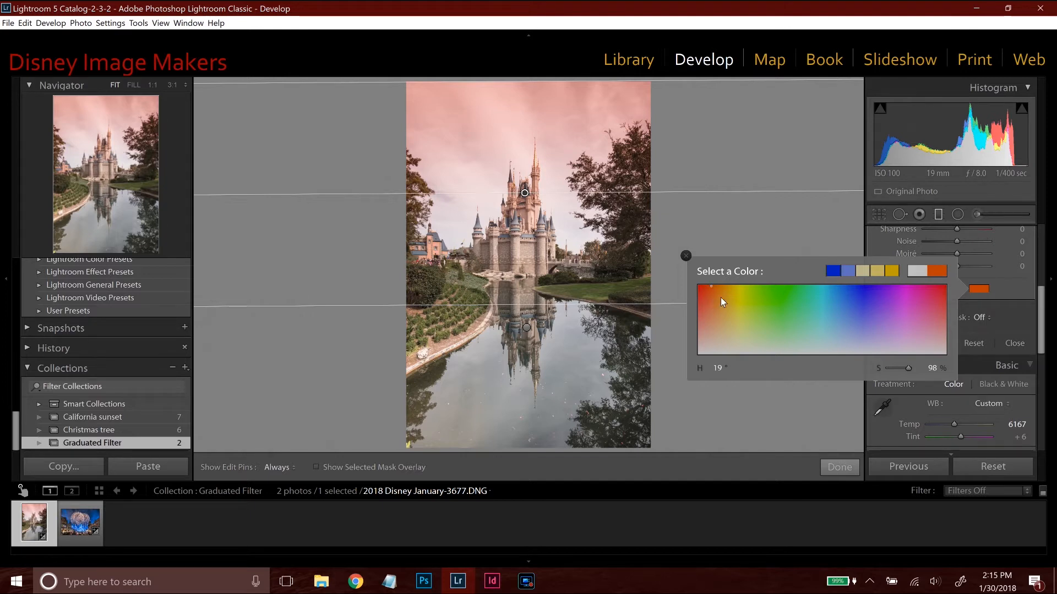
left_click(775, 296)
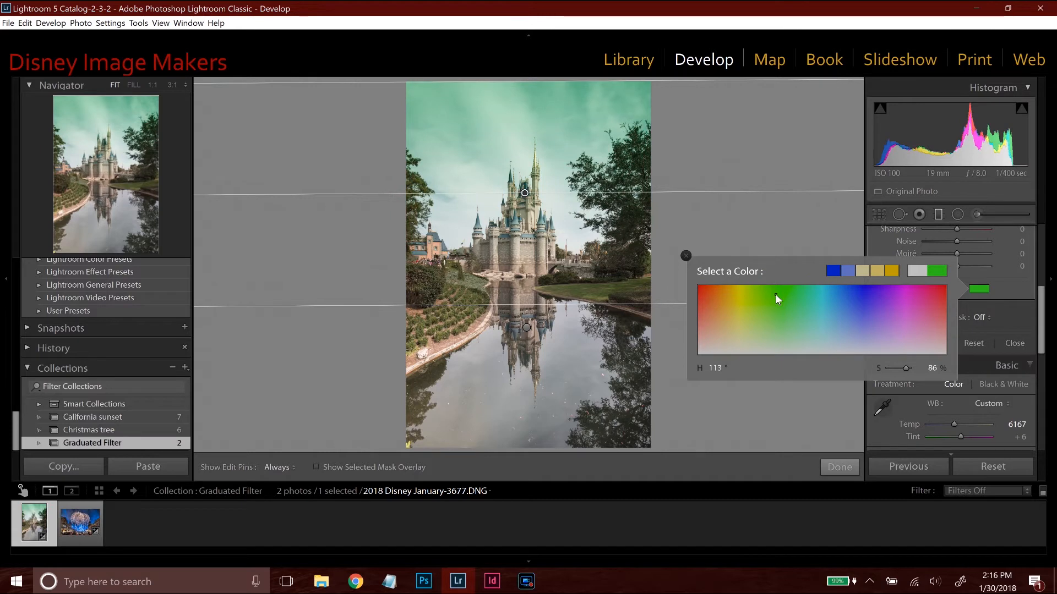
left_click(884, 297)
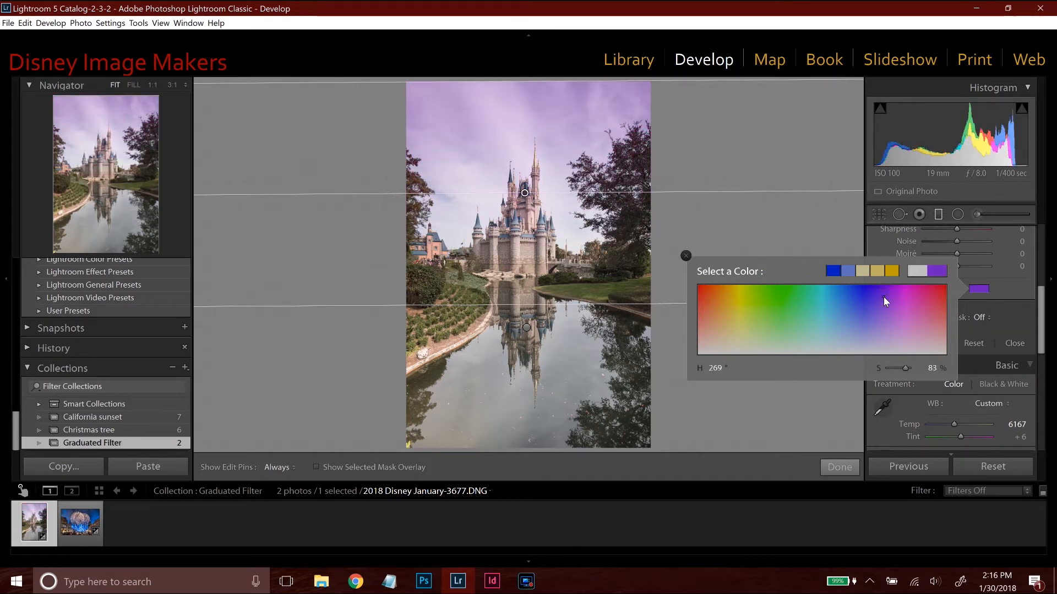
left_click(840, 288)
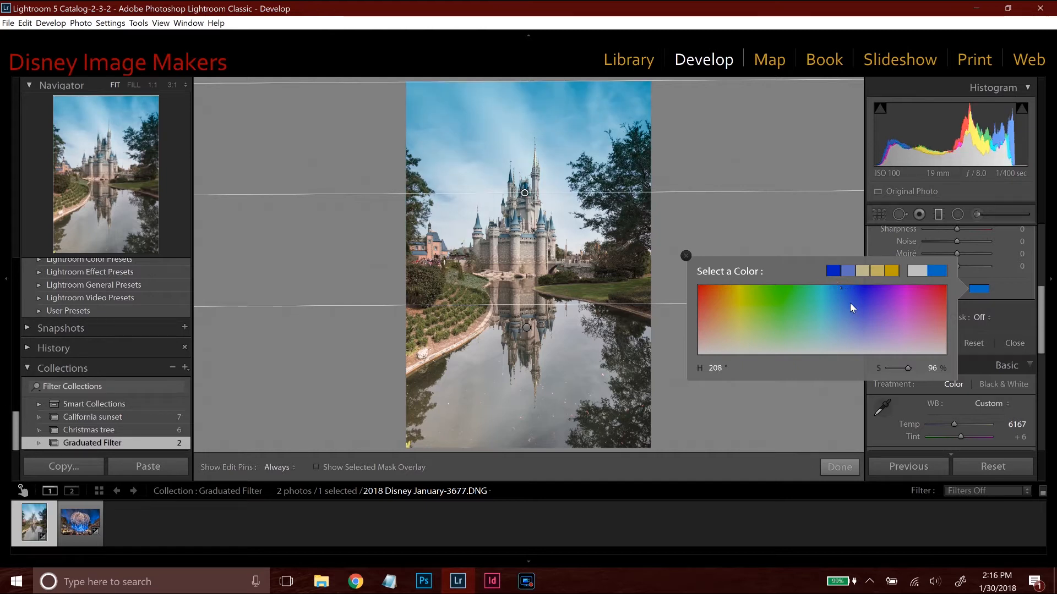
left_click(850, 304)
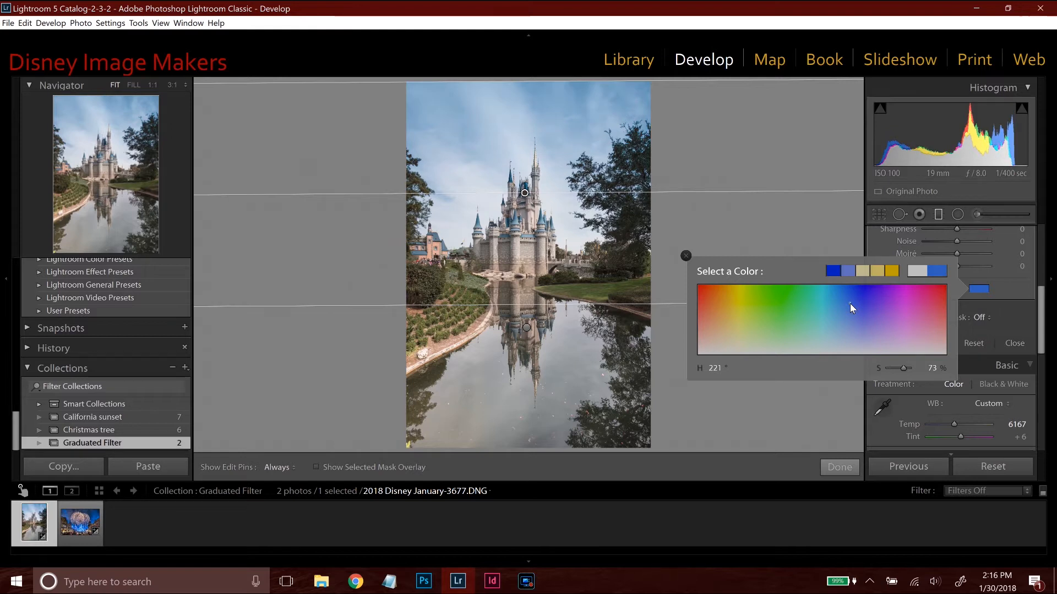
left_click(857, 301)
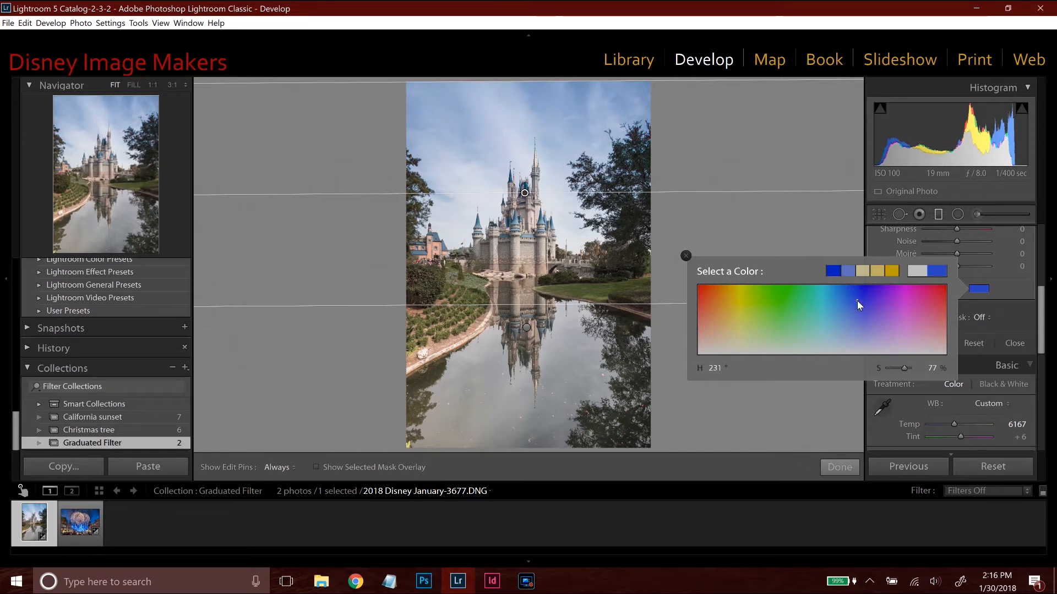
left_click(864, 297)
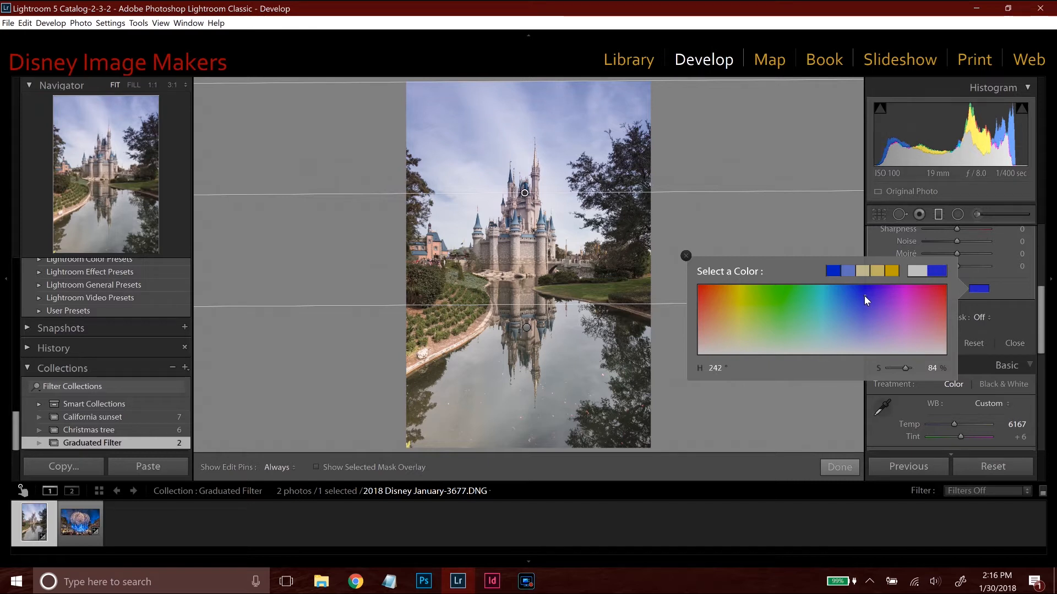
Tint the water's graduated filter blue with hue 238 and saturation 54%.
left_click(527, 327)
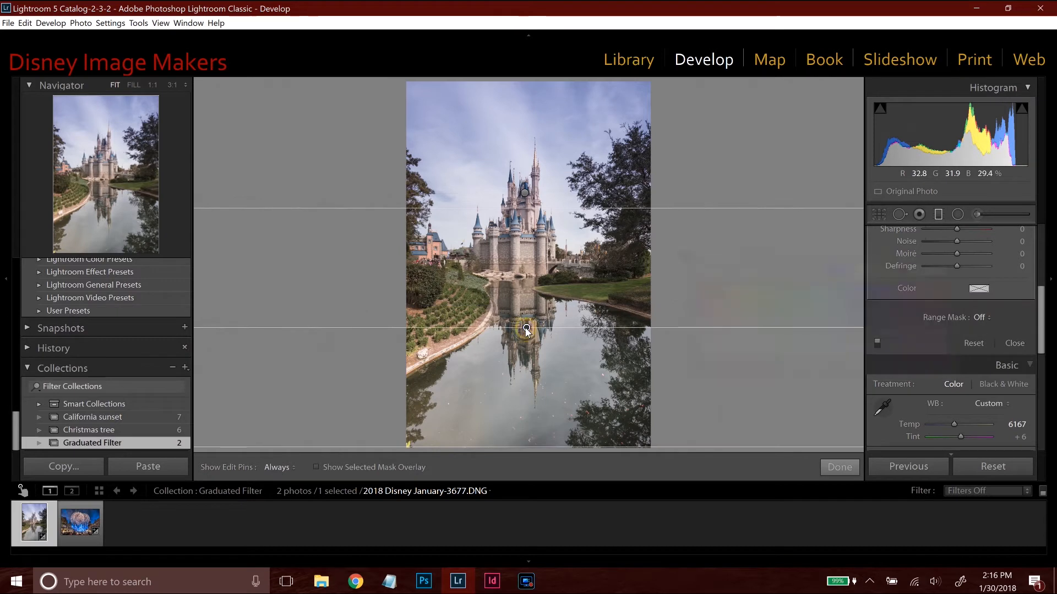
left_click(977, 287)
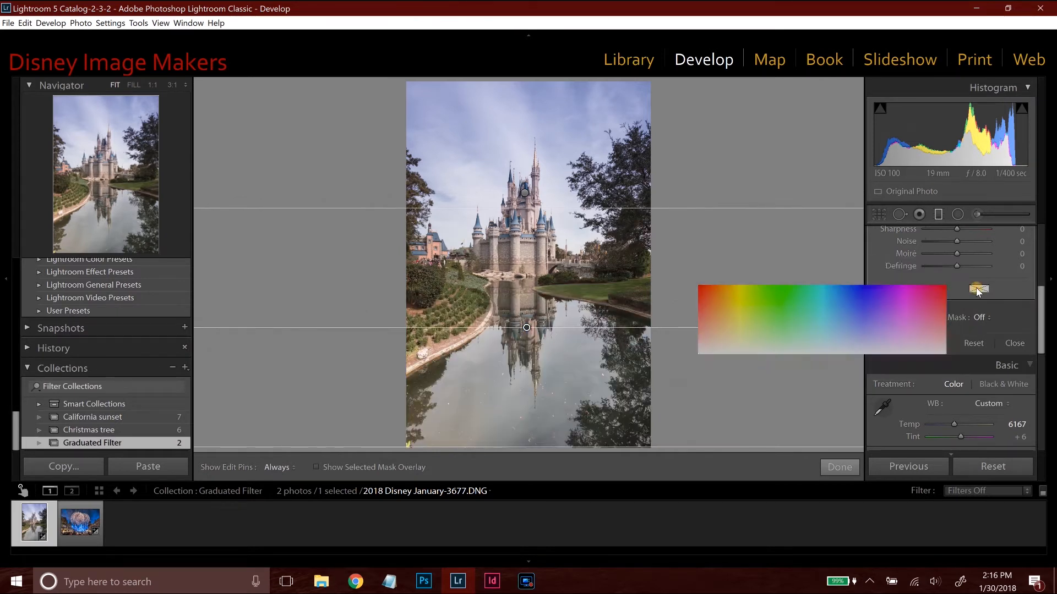
left_click(848, 317)
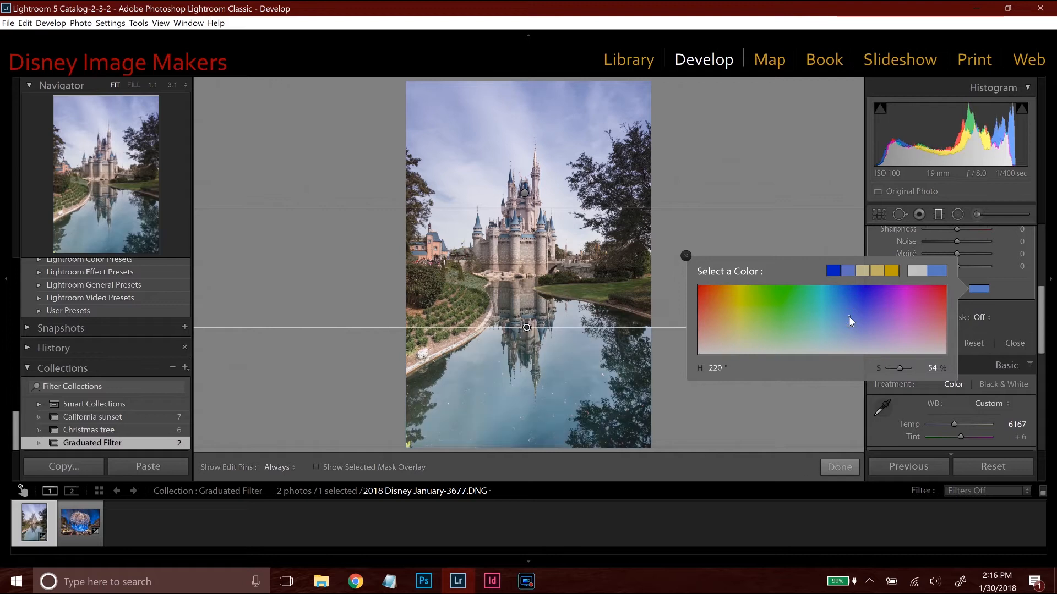
left_click(862, 318)
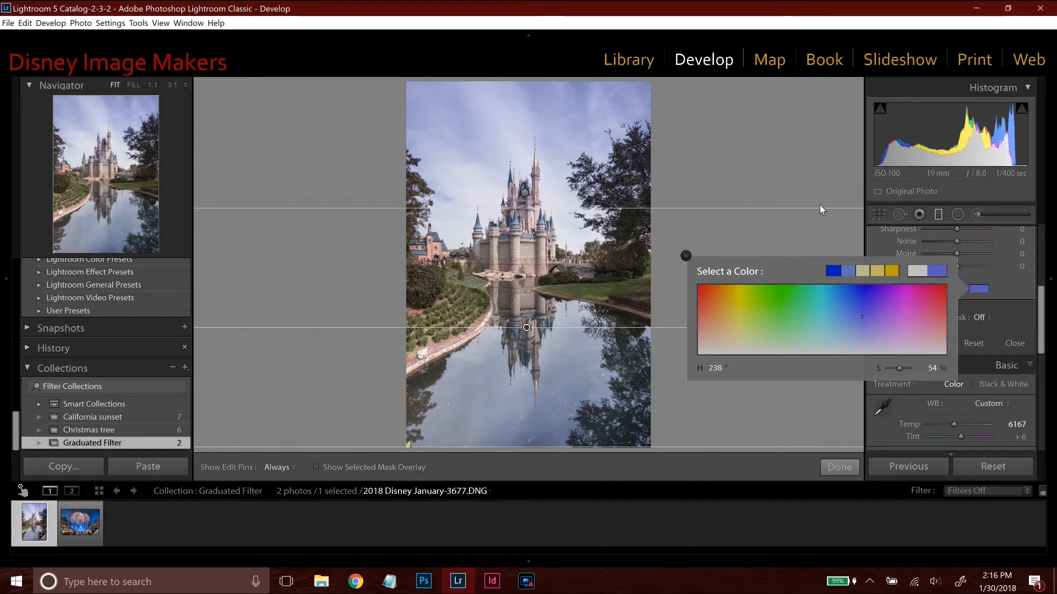
left_click(686, 256)
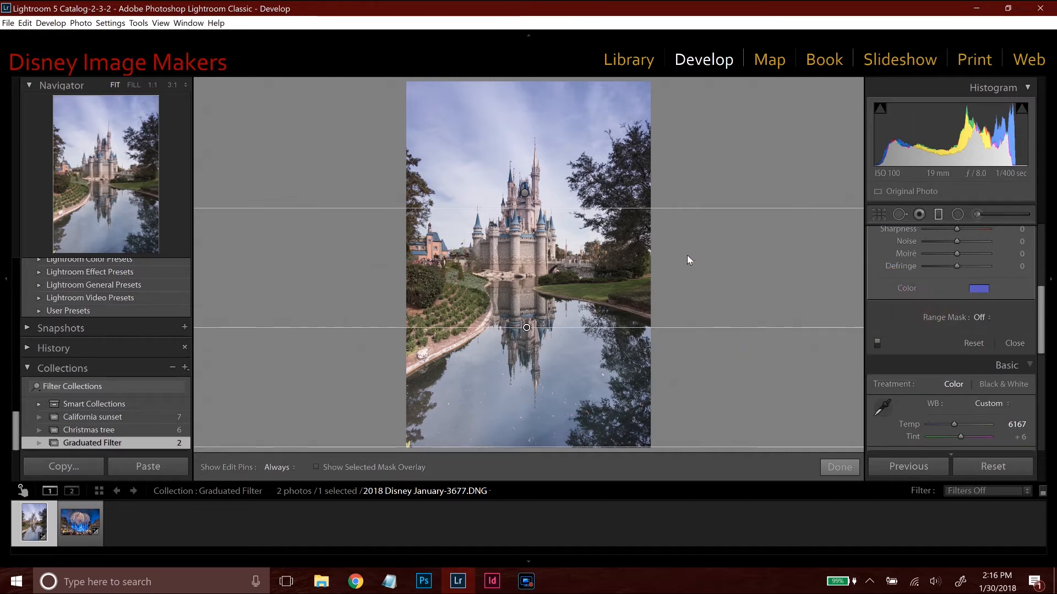
Limit the sky's graduated filter with a Color range mask, sampling a spot near the far shoreline and then the sky left of the castle.
left_click(939, 214)
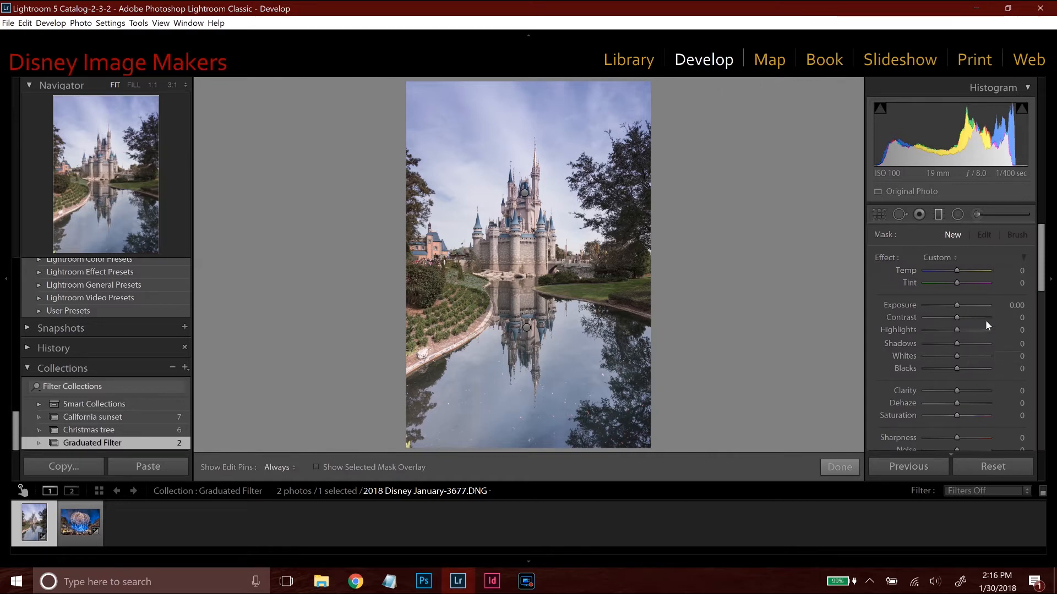
scroll(1015, 297, "down", 5)
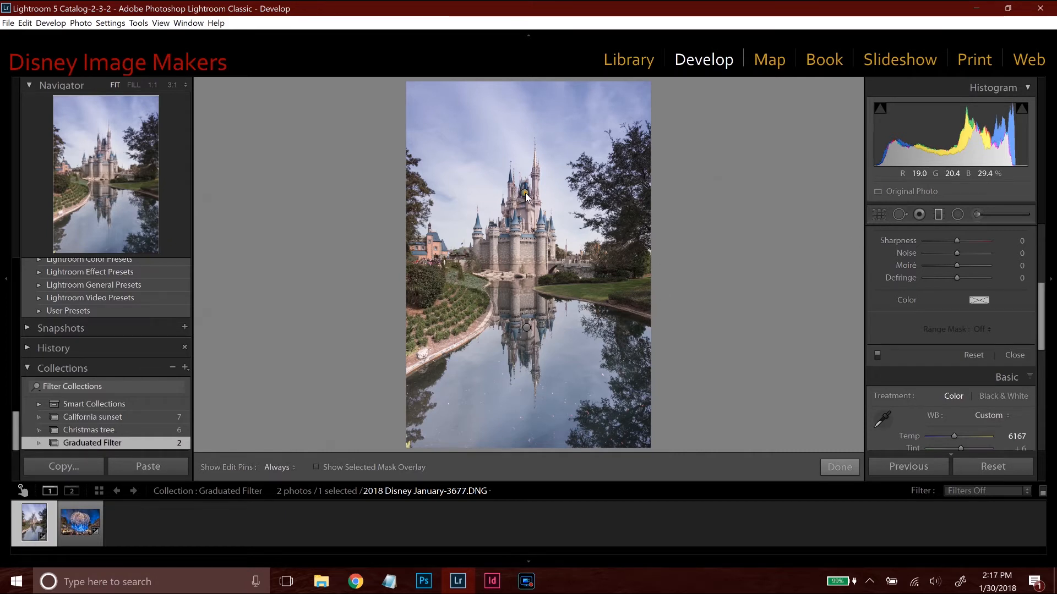
left_click(525, 194)
left_click(977, 329)
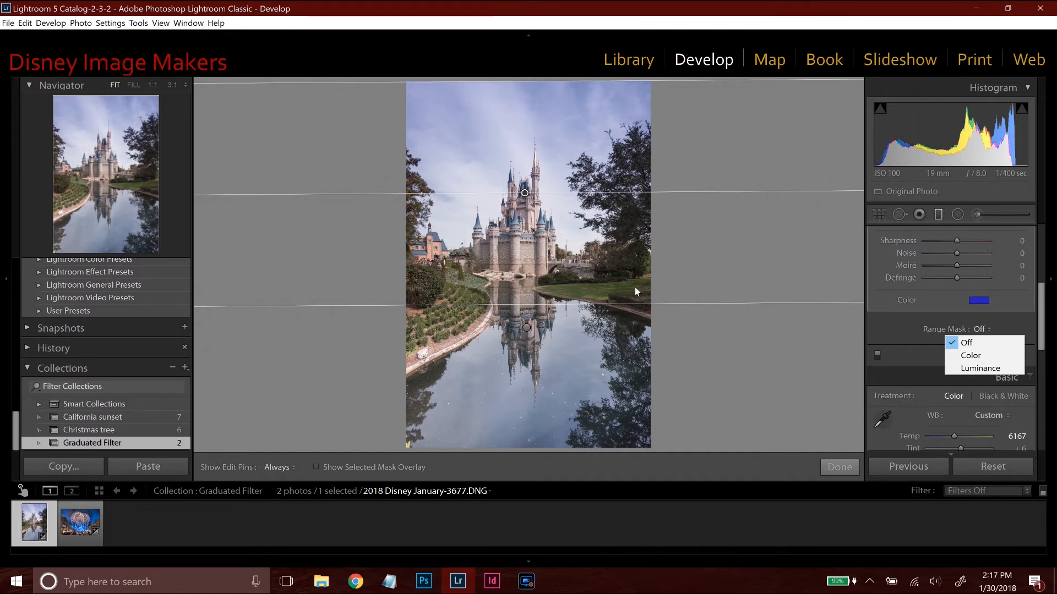
left_click(970, 356)
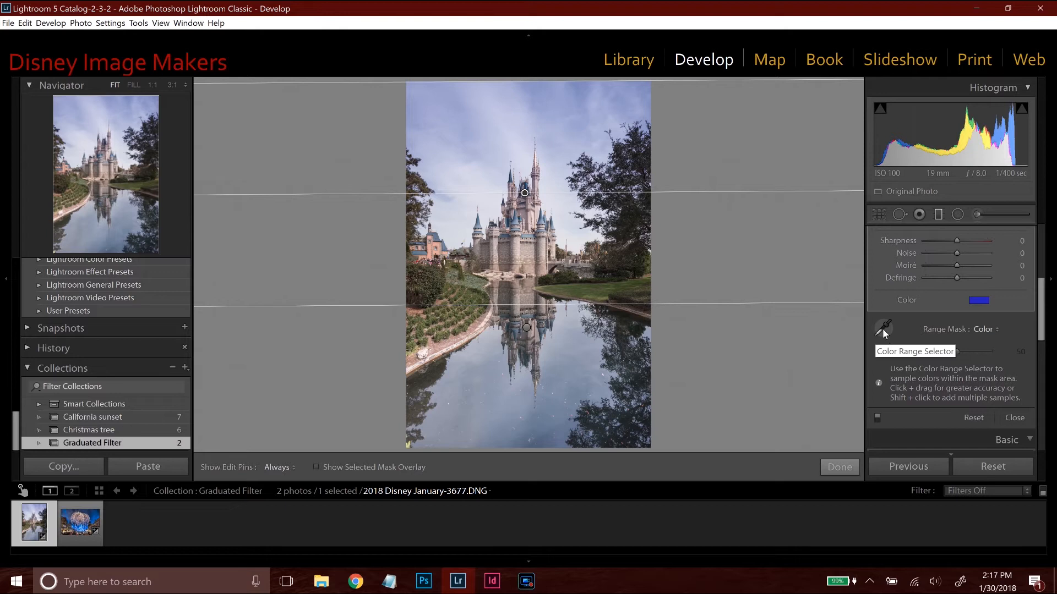
left_click(883, 328)
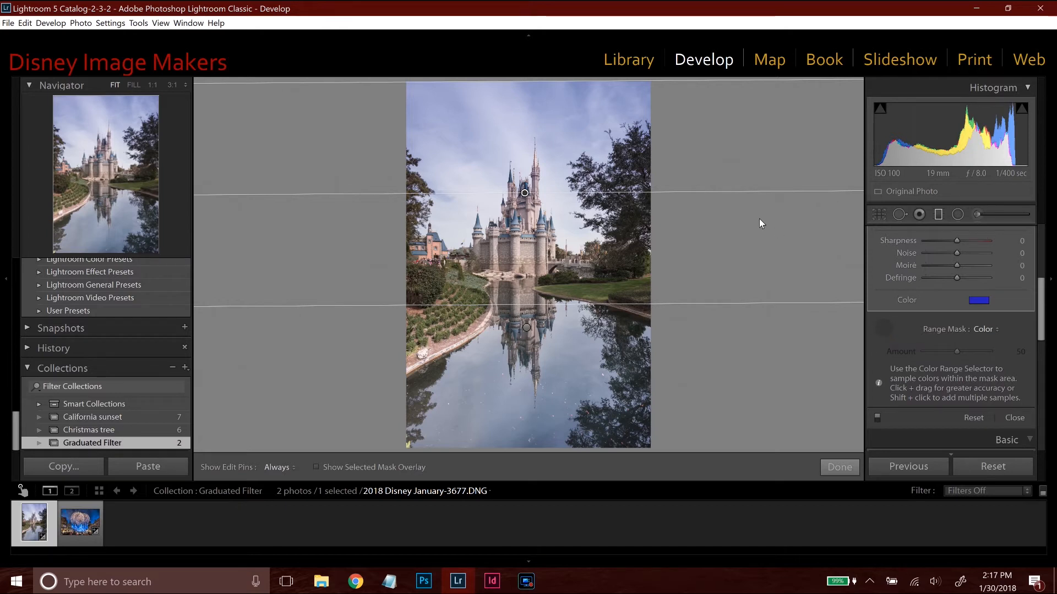
left_click(571, 283)
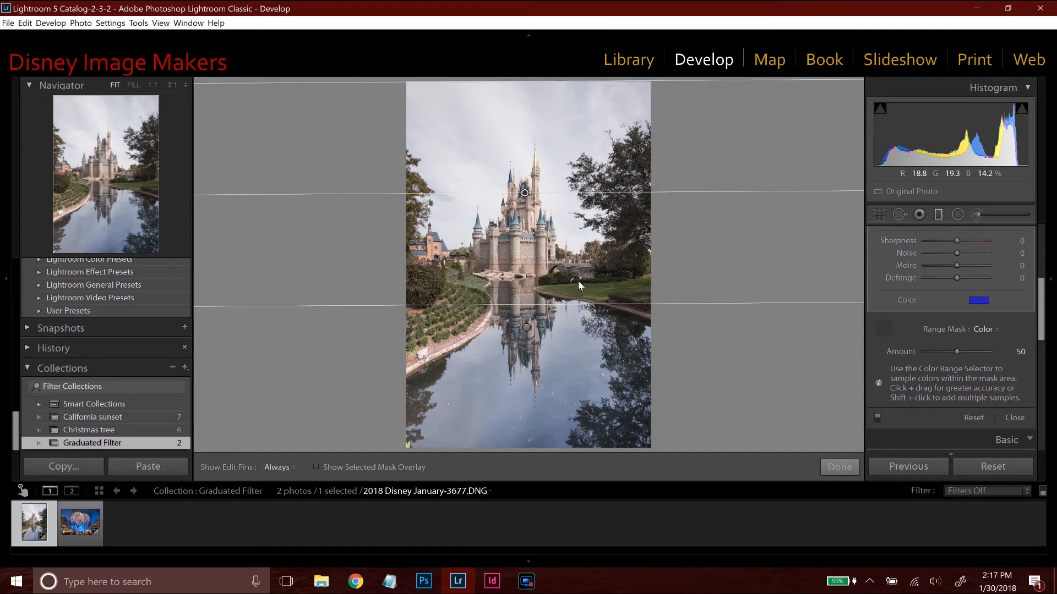
left_click(471, 154)
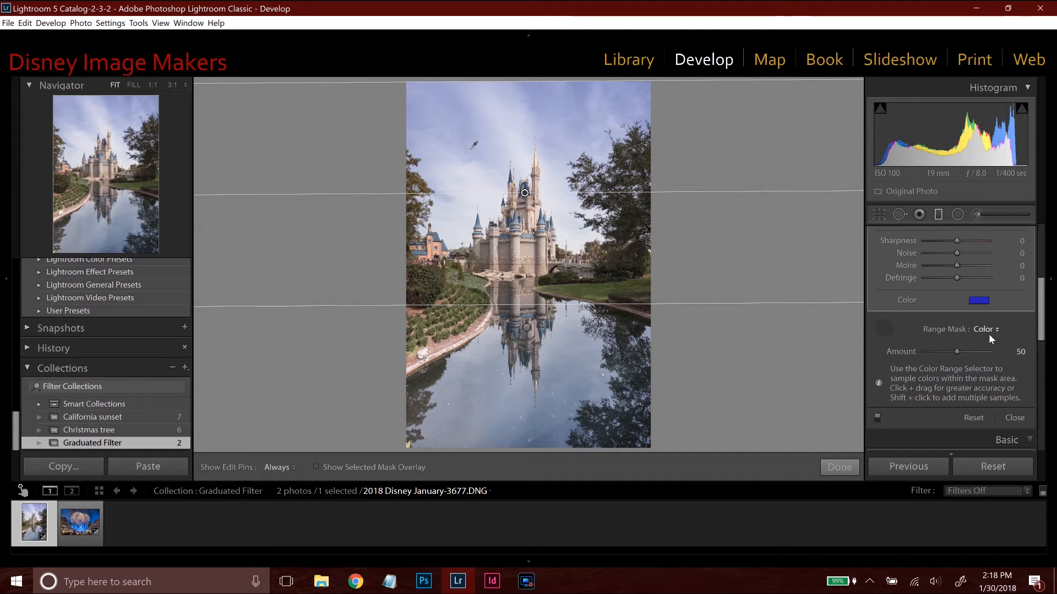
Set the sky filter's color range mask amount to 54 and close the graduated filter.
mouse_move(956, 351)
left_mouse_down()
mouse_move(917, 350)
mouse_move(982, 351)
mouse_move(959, 351)
left_mouse_up()
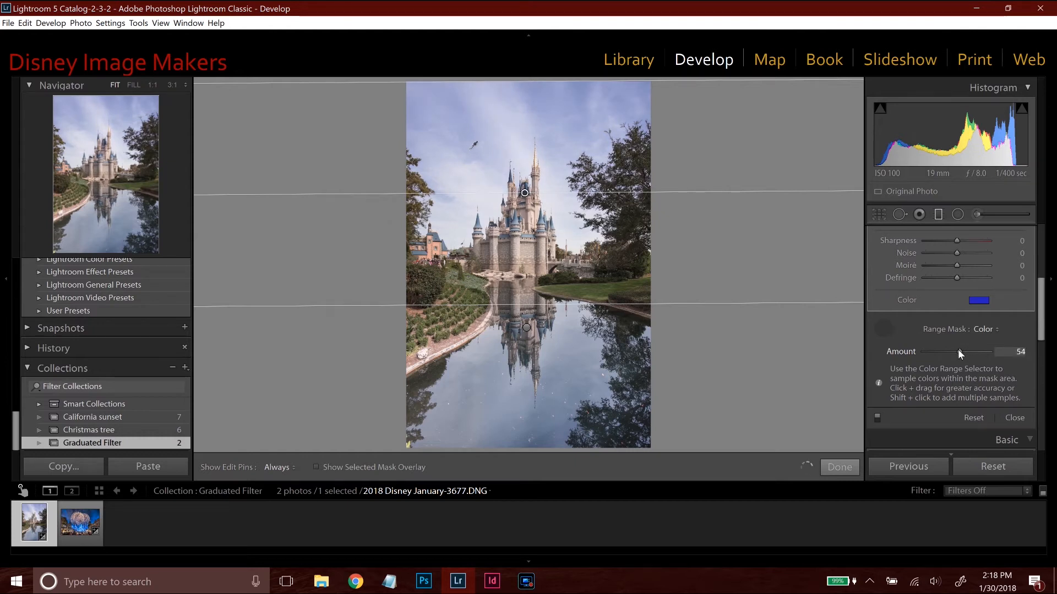
left_click(1015, 418)
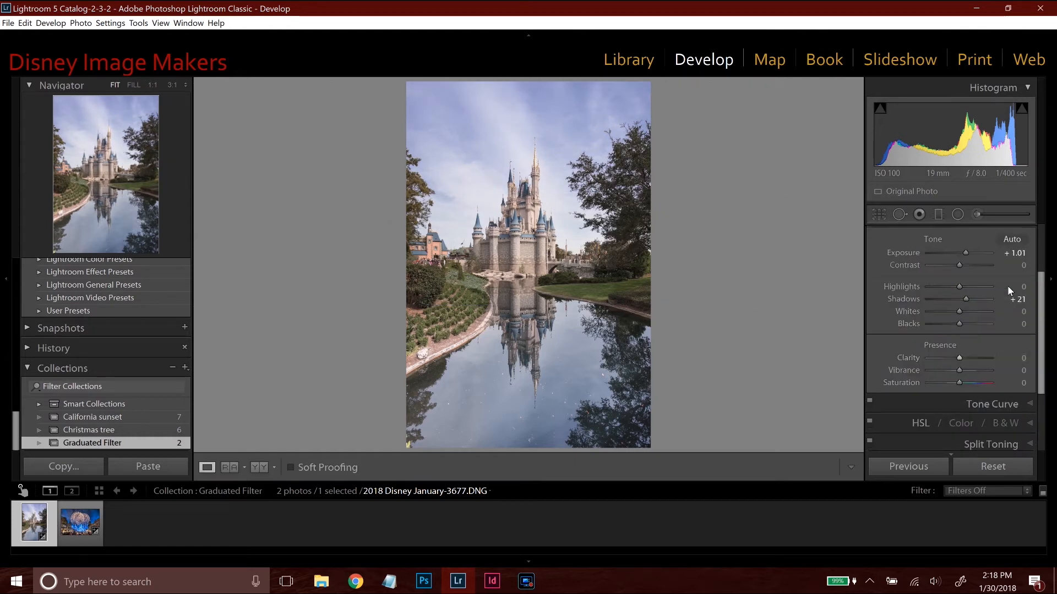
scroll(1007, 285, "up", 2)
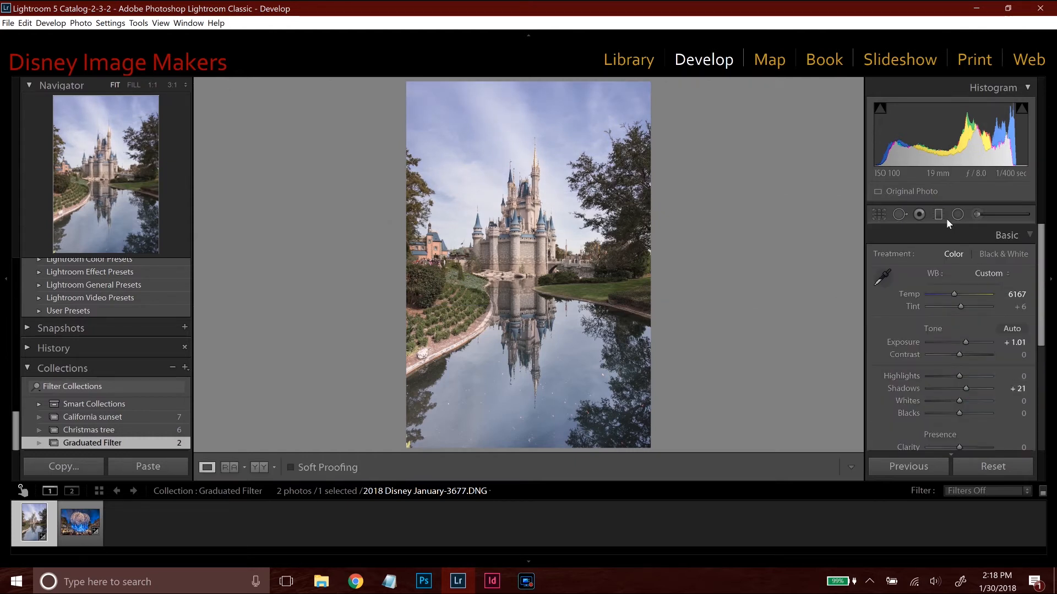
Open the fireworks photo, reset its edits, and set exposure to +2.76 and shadows to +78.
left_click(88, 533)
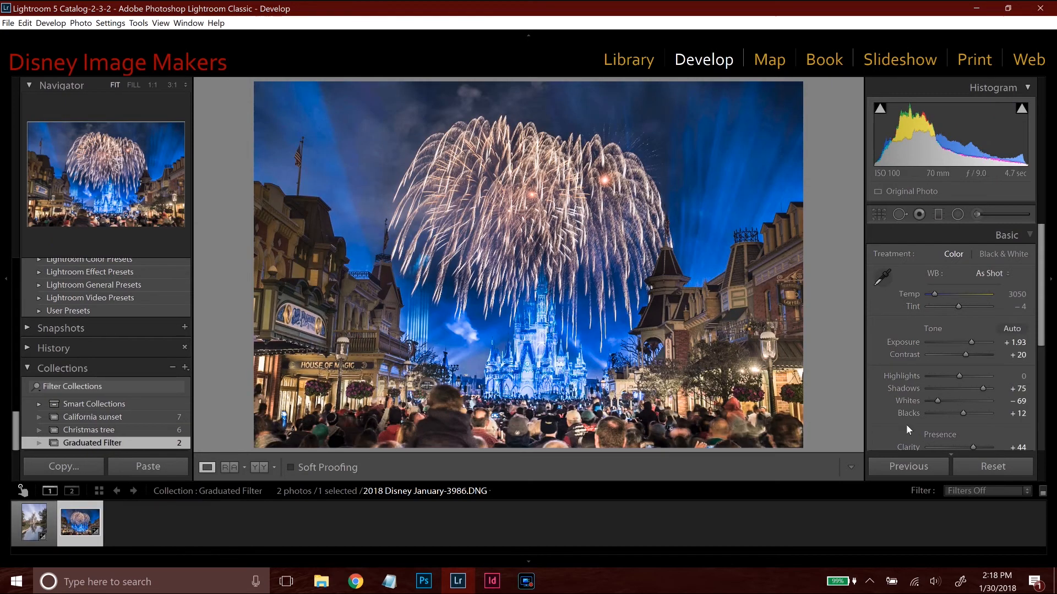
left_click(995, 465)
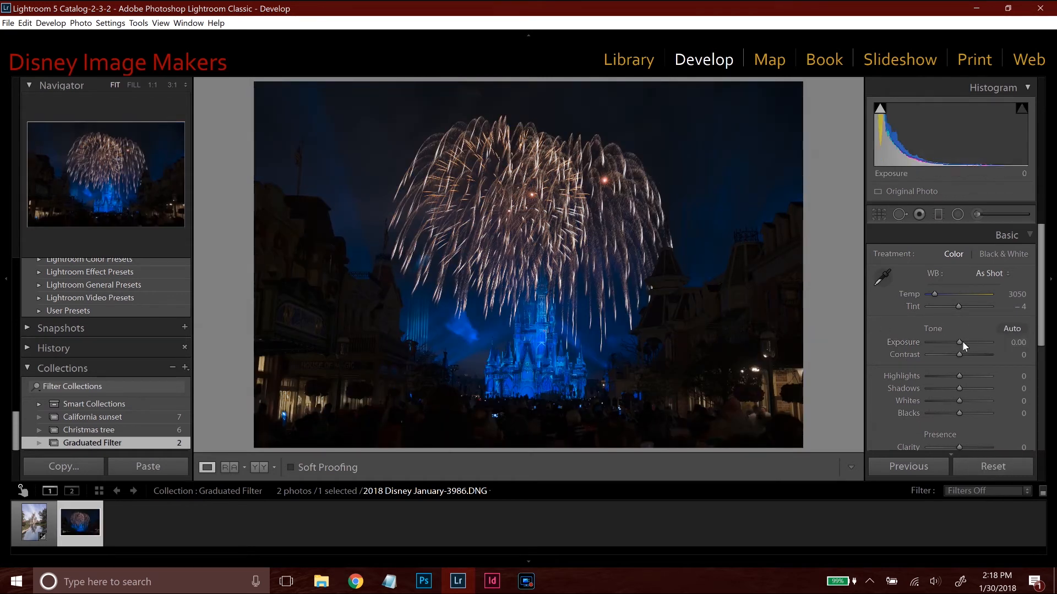
left_click_drag(961, 343, 979, 343)
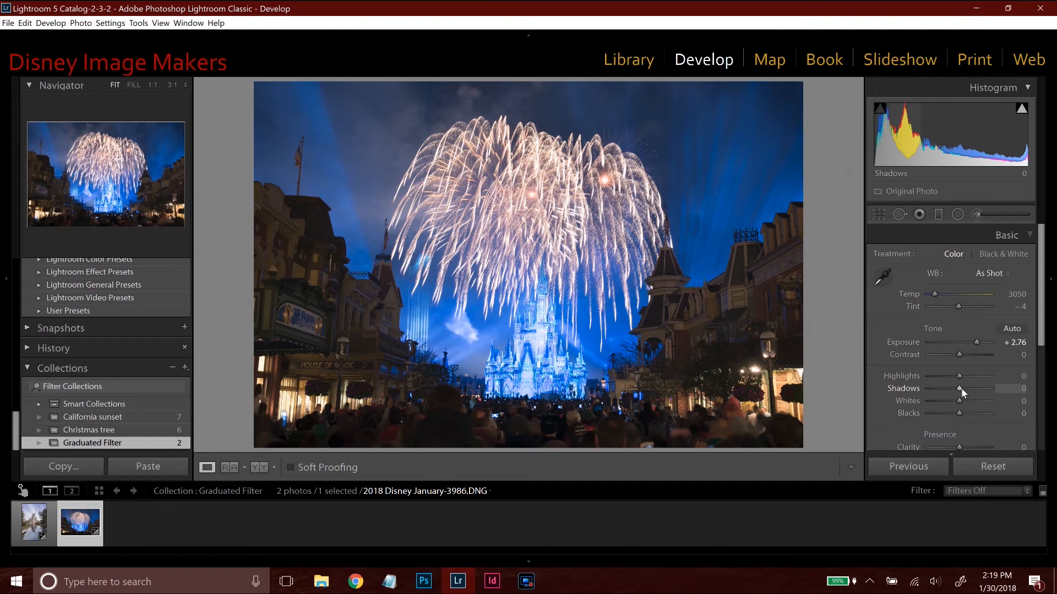
left_click_drag(963, 388, 985, 387)
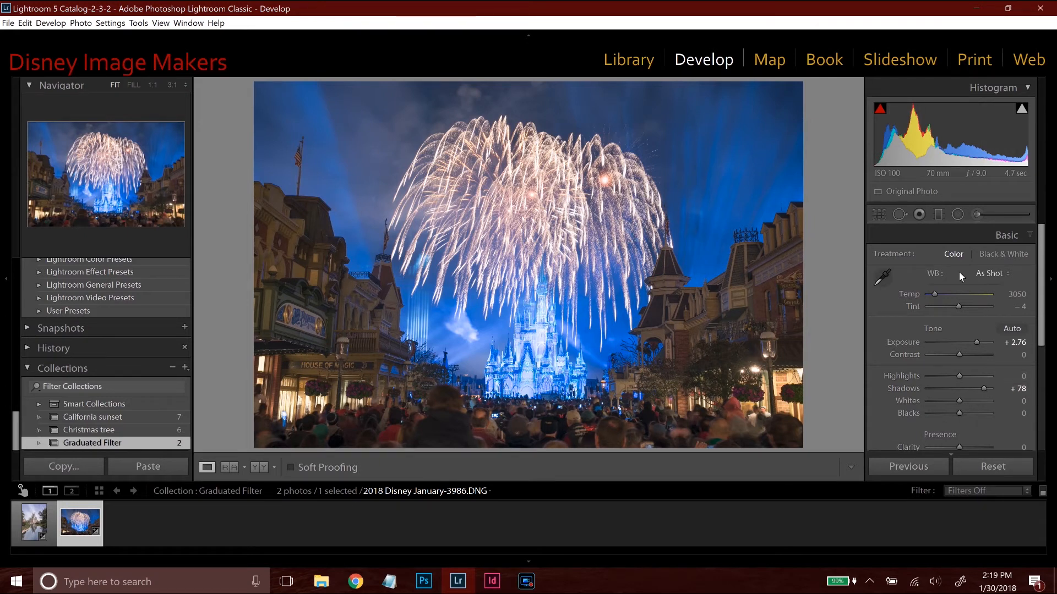
Add a diagonal graduated filter from the photo's lower left toward the castle, with exposure 1.26.
left_click(938, 214)
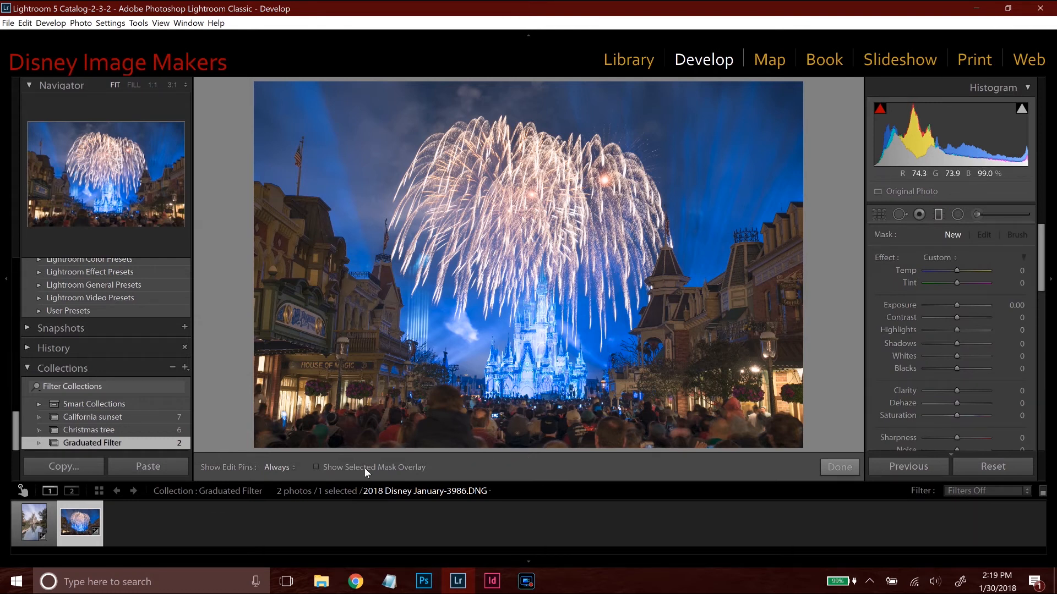
left_click_drag(364, 446, 470, 299)
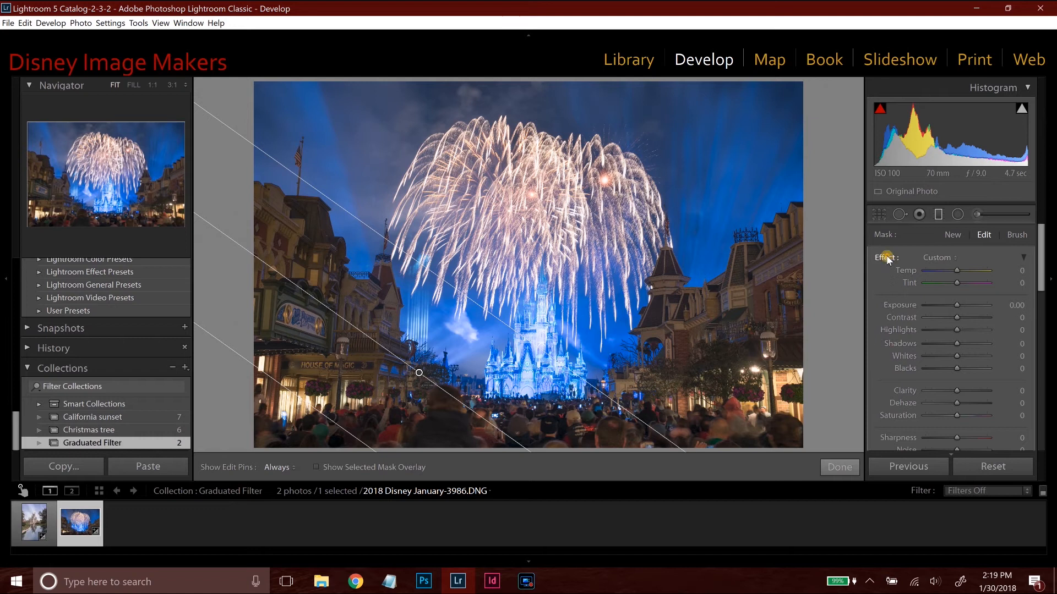
left_click_drag(958, 306, 966, 303)
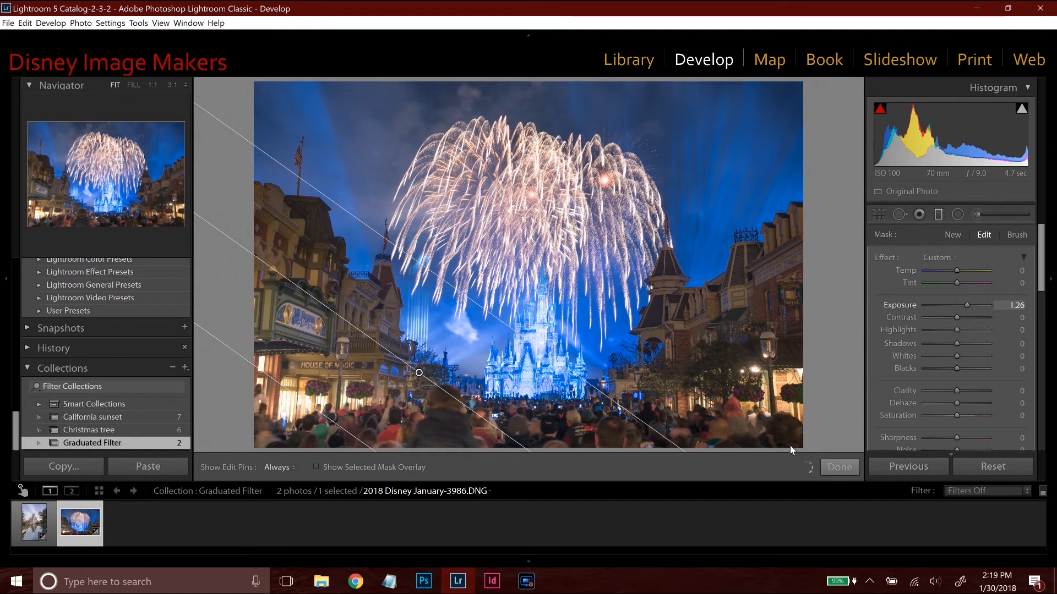
Add a second diagonal graduated filter over the right-hand buildings with exposure 1.13, close it, and compare the photo before and after.
left_click(953, 235)
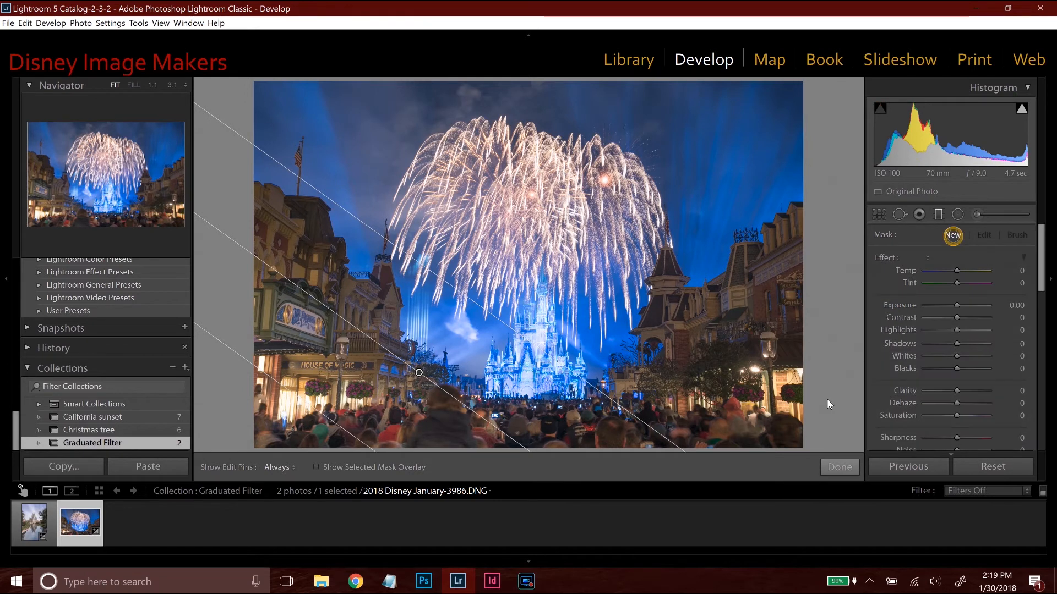
left_click_drag(702, 334, 594, 218)
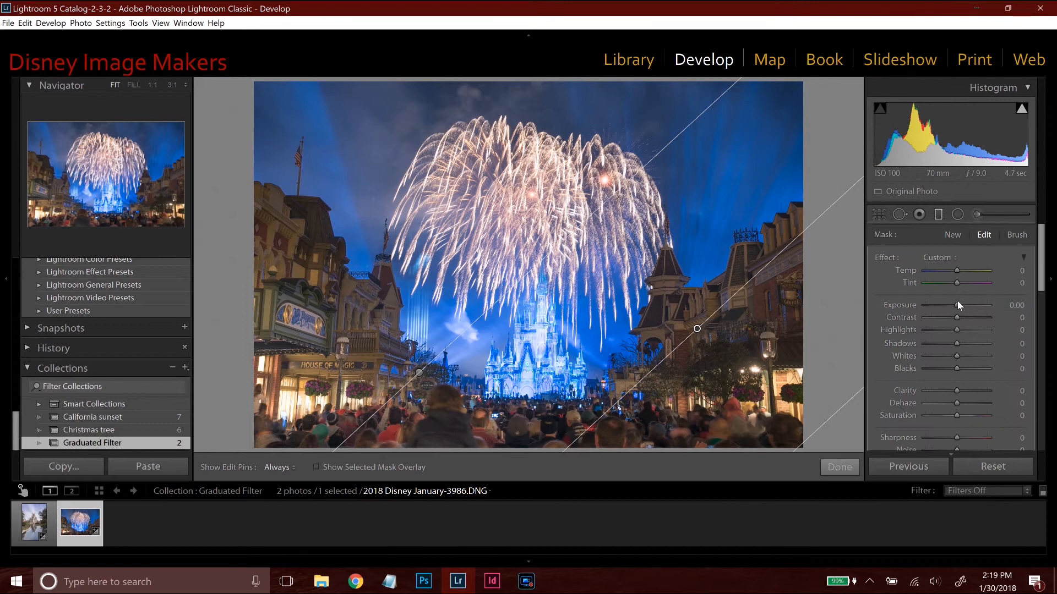
left_click_drag(963, 306, 976, 297)
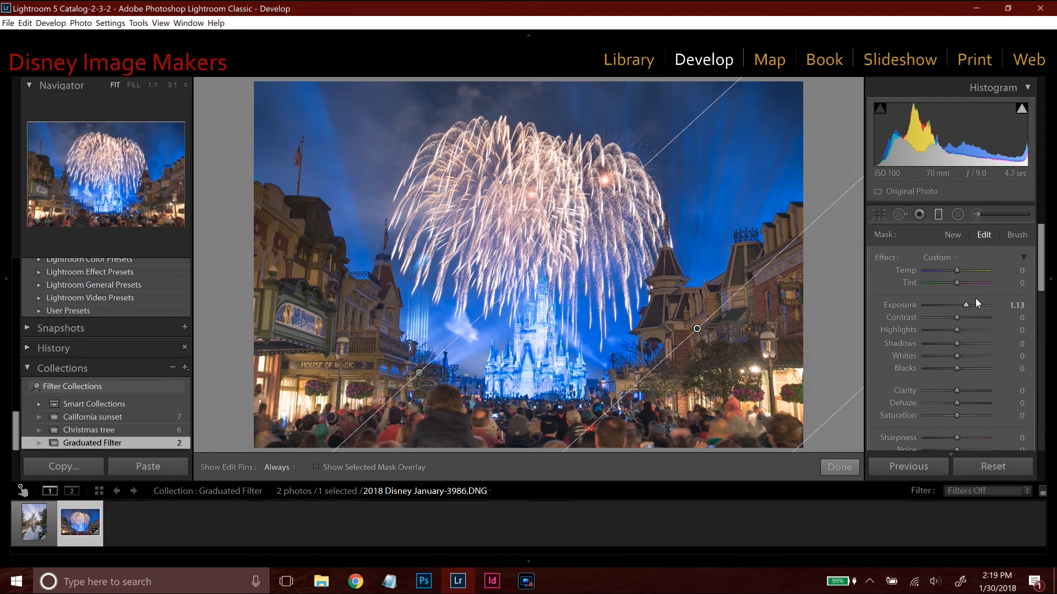
left_click(936, 215)
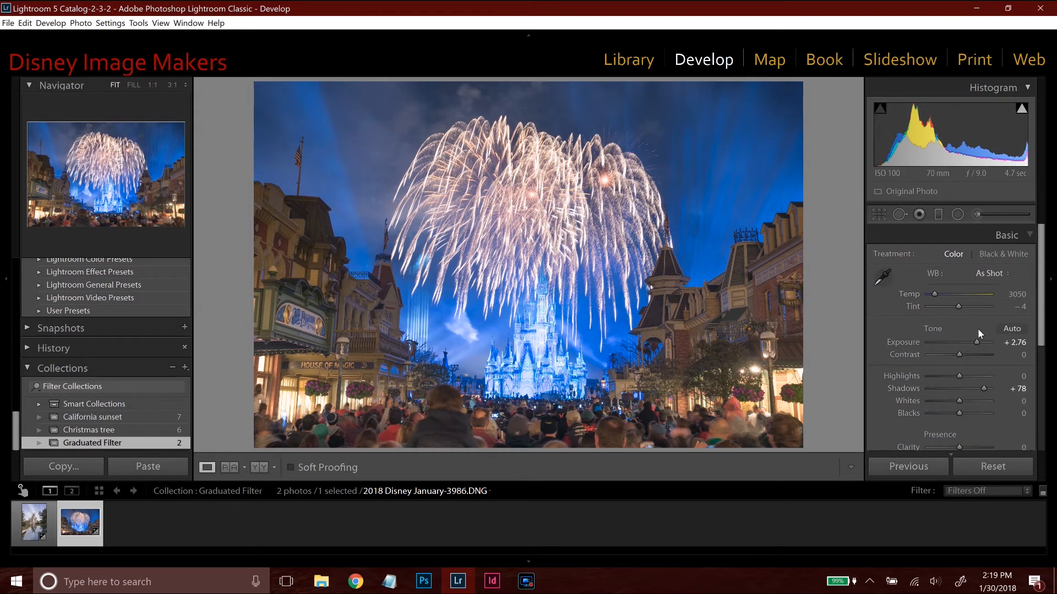
key("y")
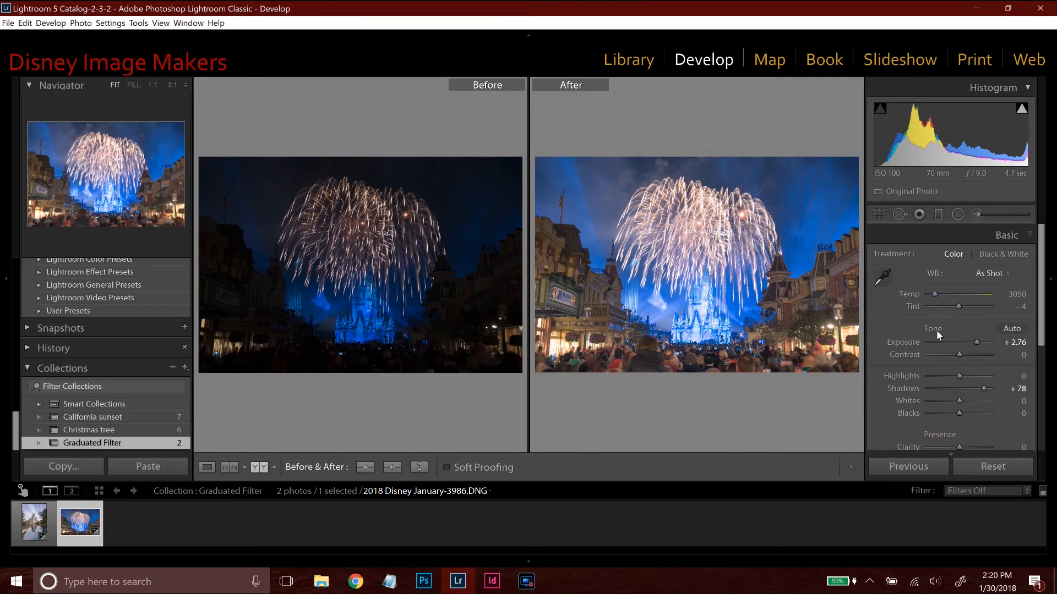
key("y")
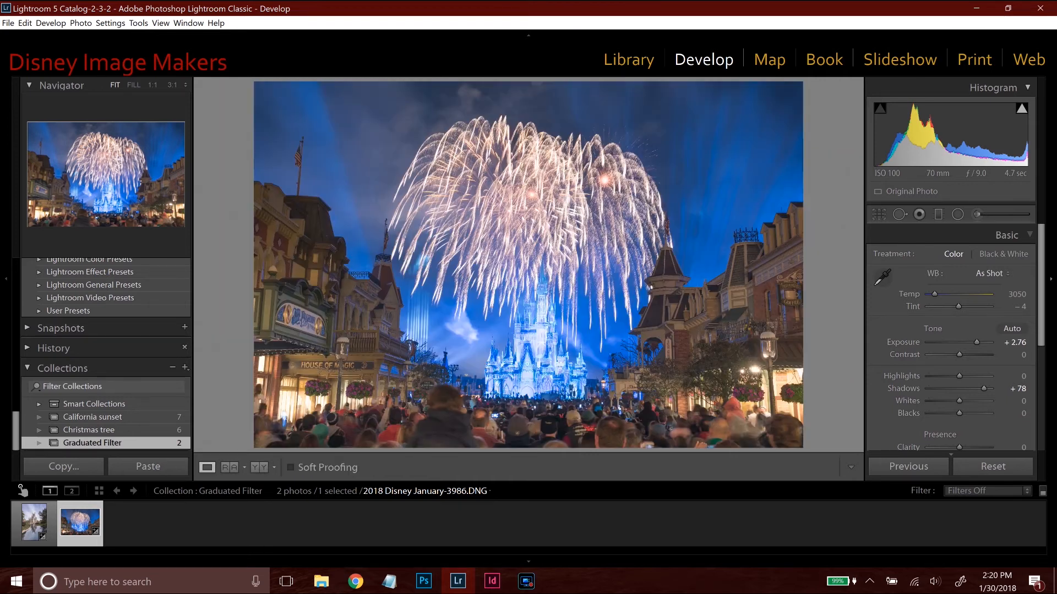
Apply a local adjustment with clarity 58 to the fireworks photo.
left_click(978, 213)
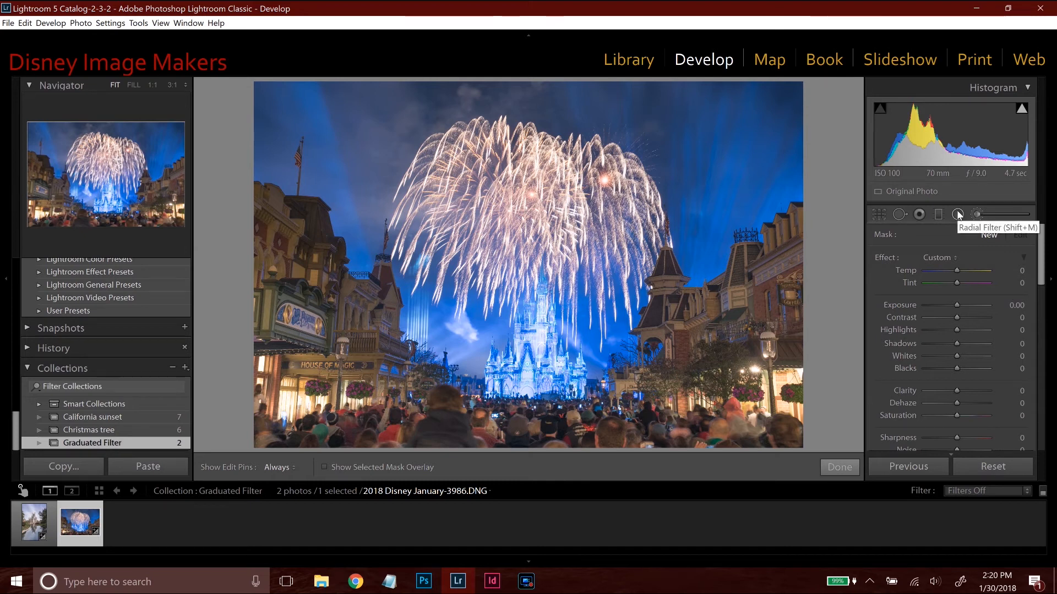
left_click_drag(974, 392, 976, 392)
key("h")
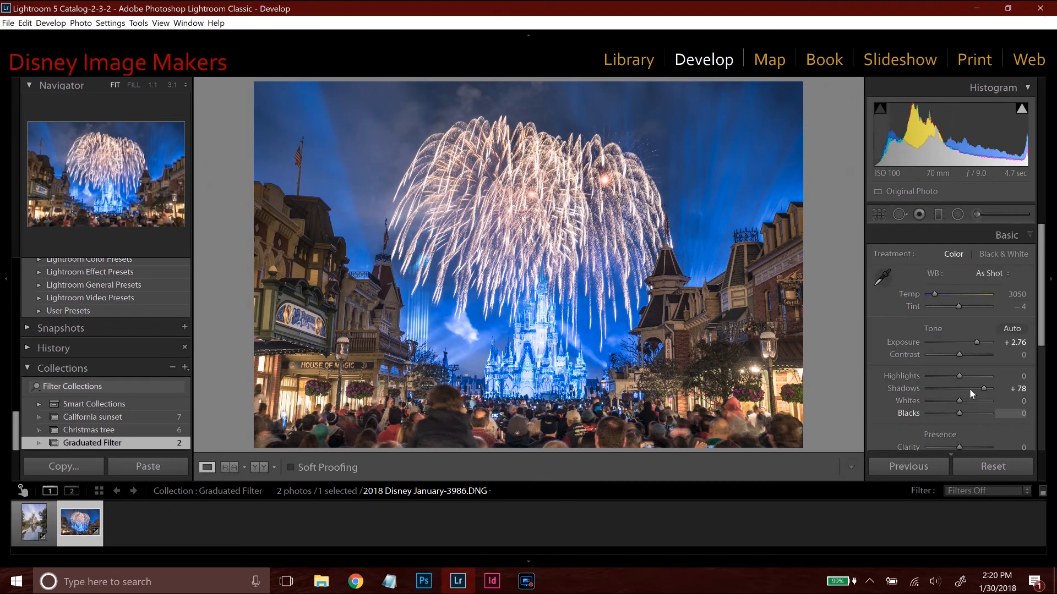
Lower the photo's highlights to -75 and compare it before and after.
left_click_drag(959, 378, 934, 376)
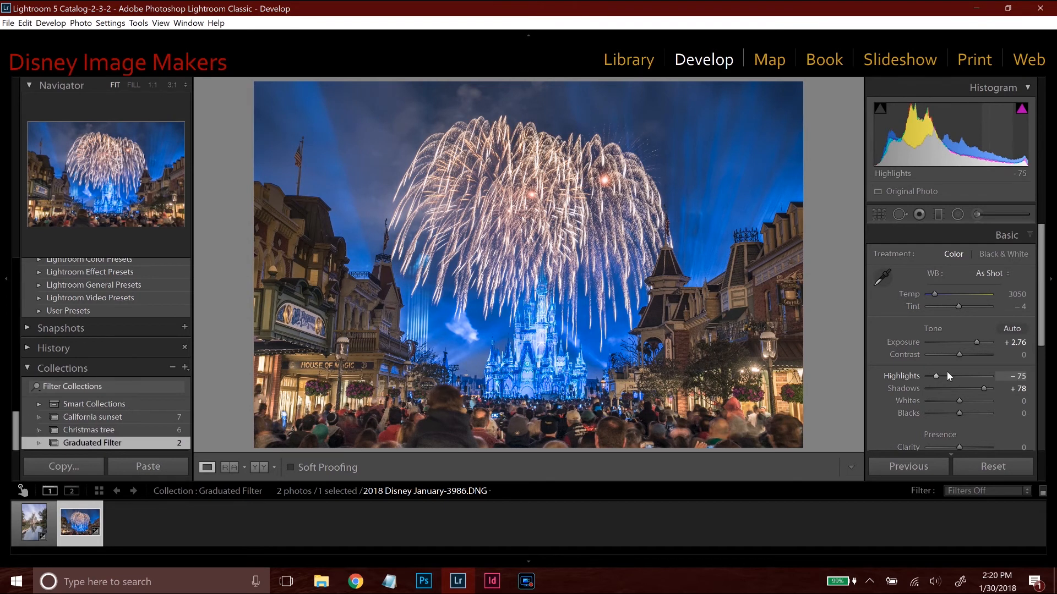
key("y")
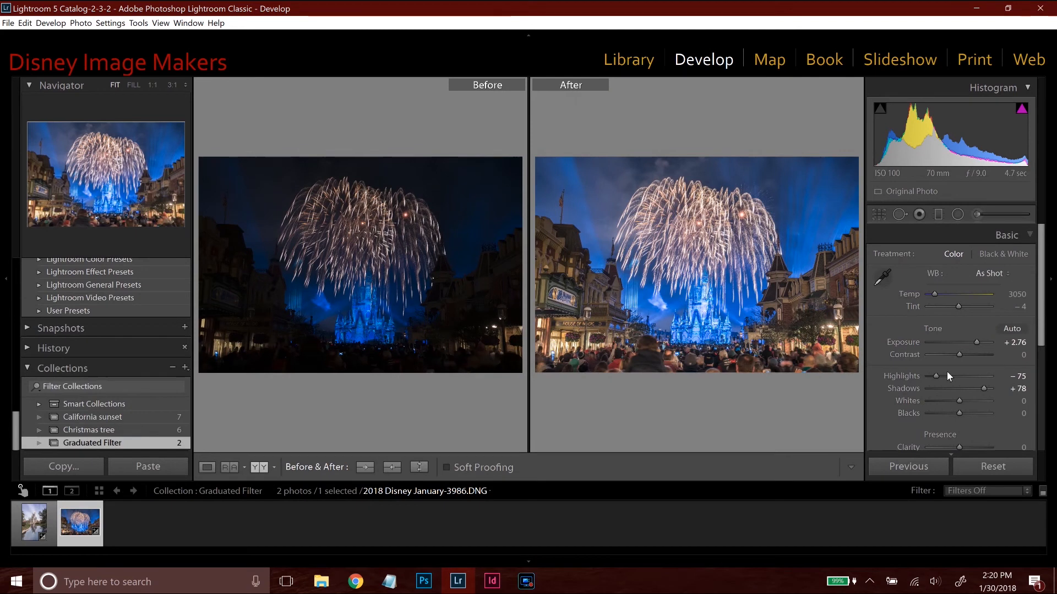
key("y")
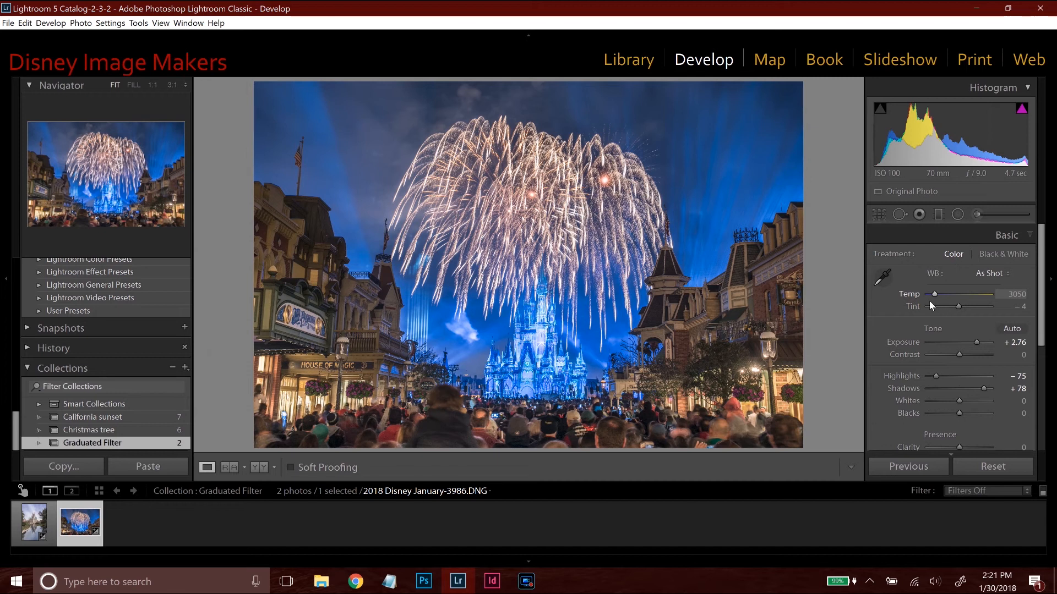
Reselect the graduated filter over the right-hand buildings with its mask overlay shown.
left_click(937, 214)
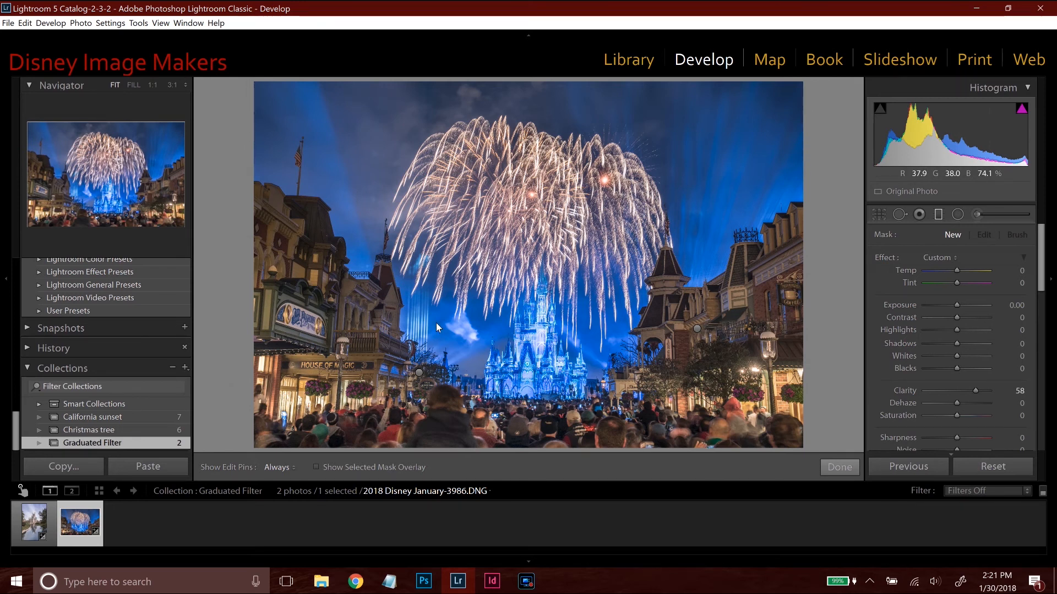
key("m")
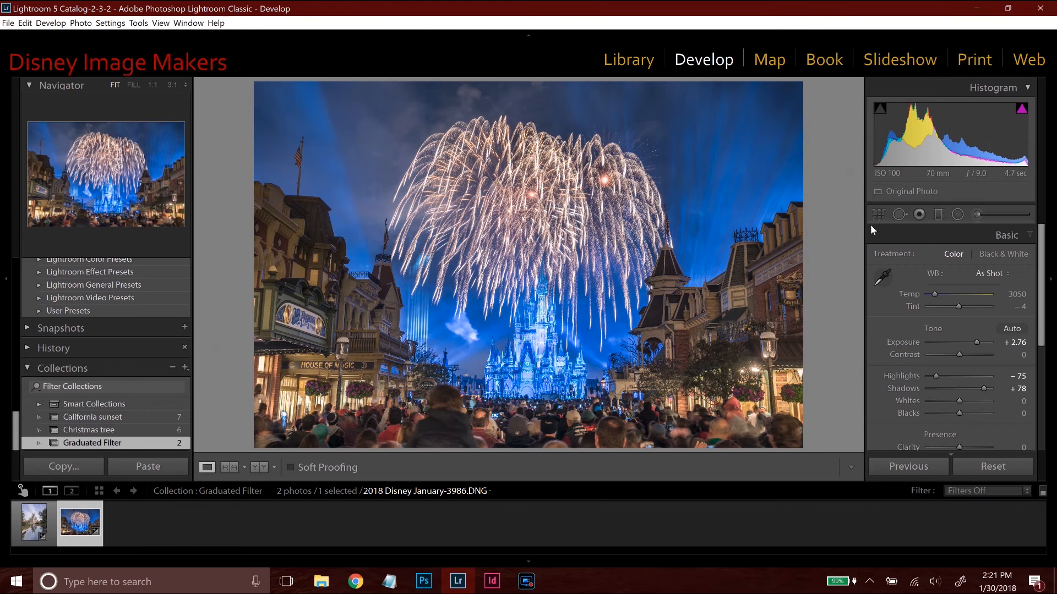
left_click(937, 215)
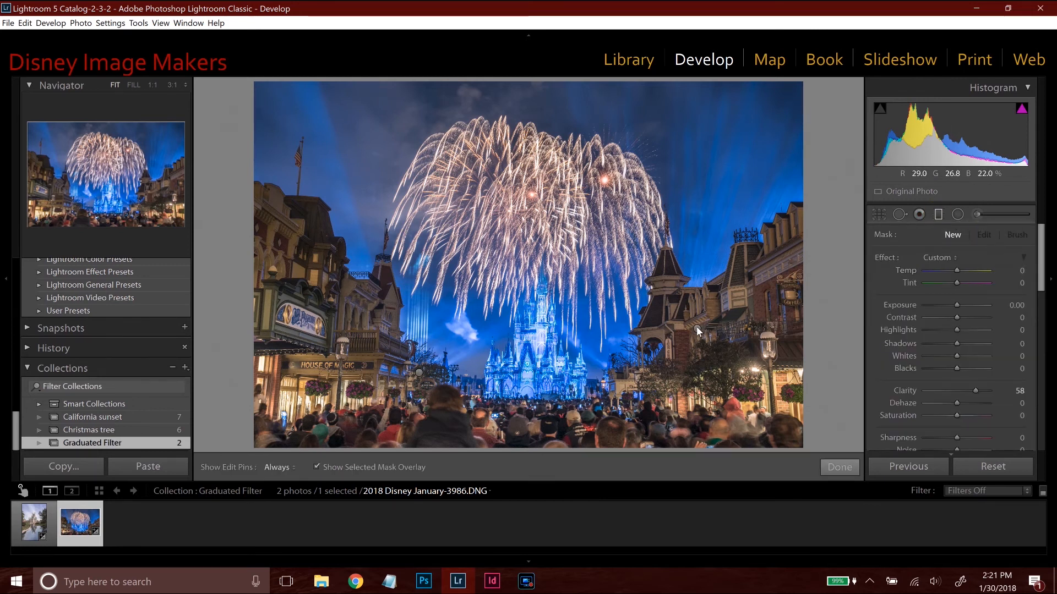
left_click(697, 328)
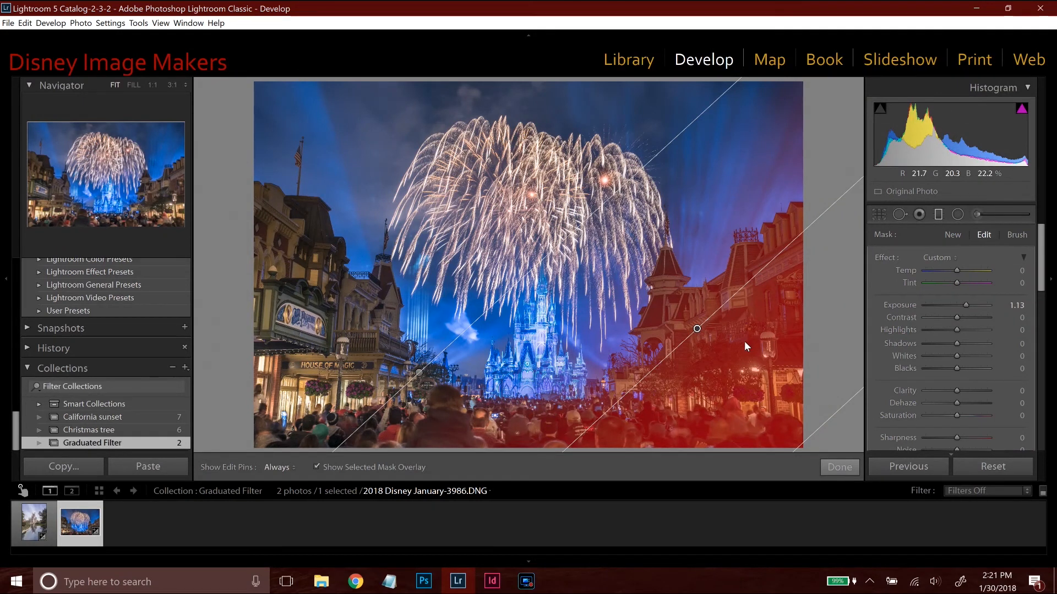
Set the mask brush of the right-hand buildings' graduated filter to size 18 and feather 78, and switch it to Erase.
left_click(1018, 235)
mouse_move(1040, 236)
left_mouse_down()
mouse_move(1043, 327)
mouse_move(1044, 315)
left_mouse_up()
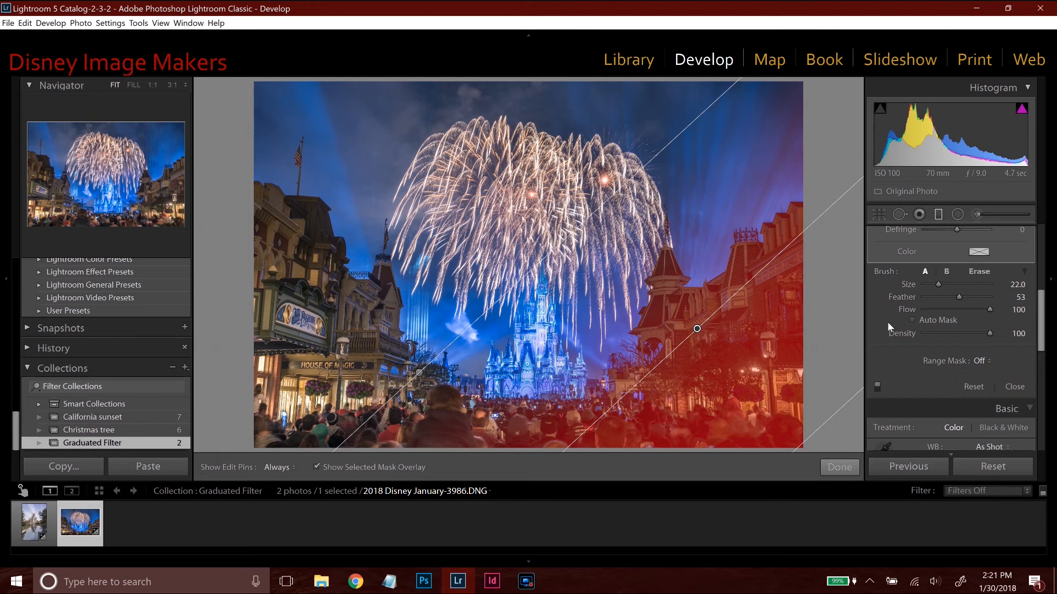
mouse_move(938, 284)
left_mouse_down()
mouse_move(981, 296)
mouse_move(930, 296)
mouse_move(976, 296)
left_mouse_up()
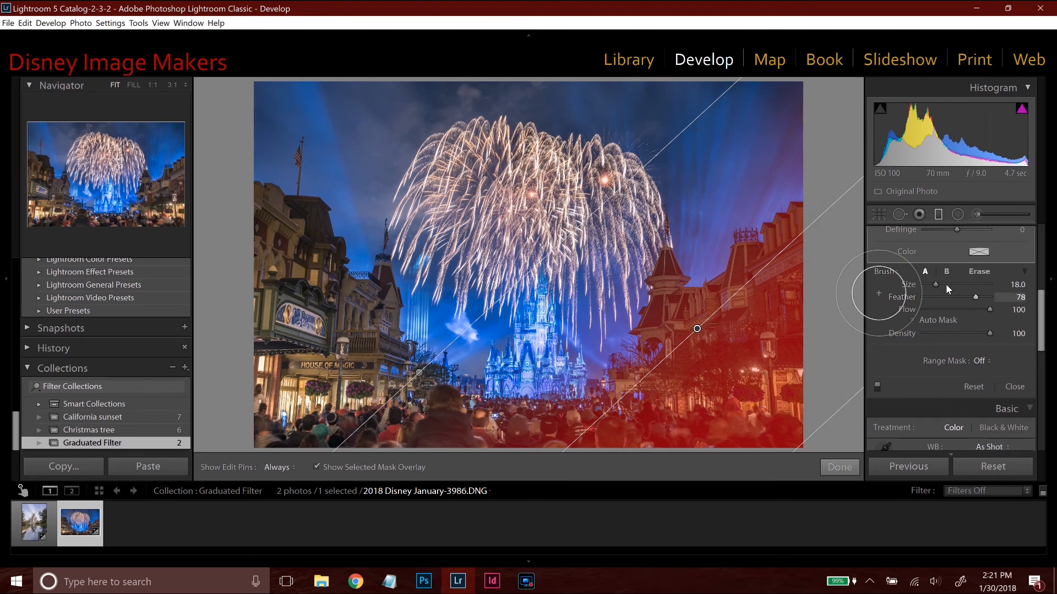
left_click(979, 272)
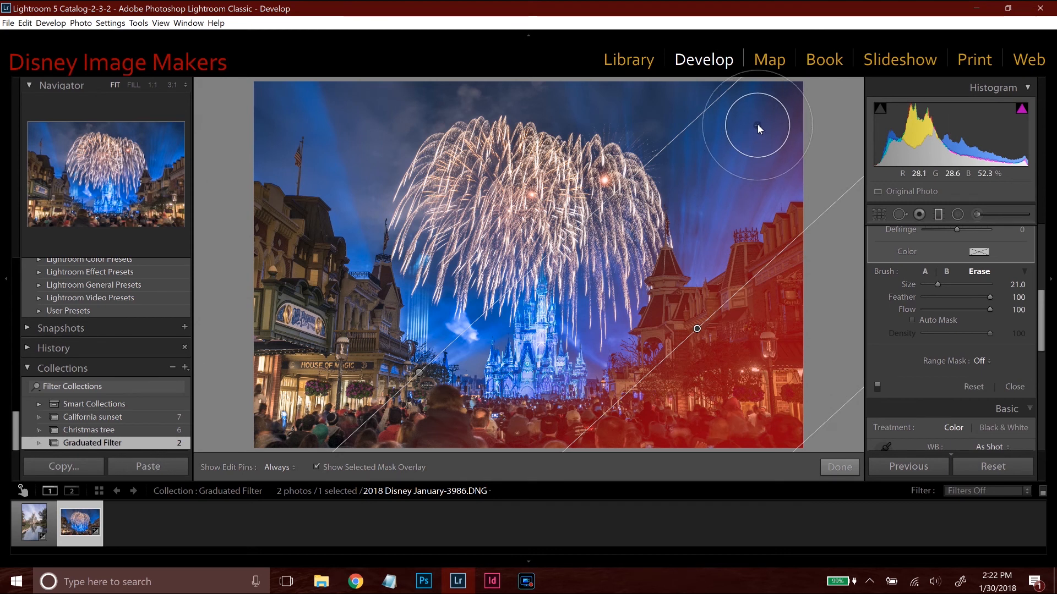
Erase the filter's mask from the sky beside the right-hand buildings with the edit pins hidden, and finish the filter edit.
key("h")
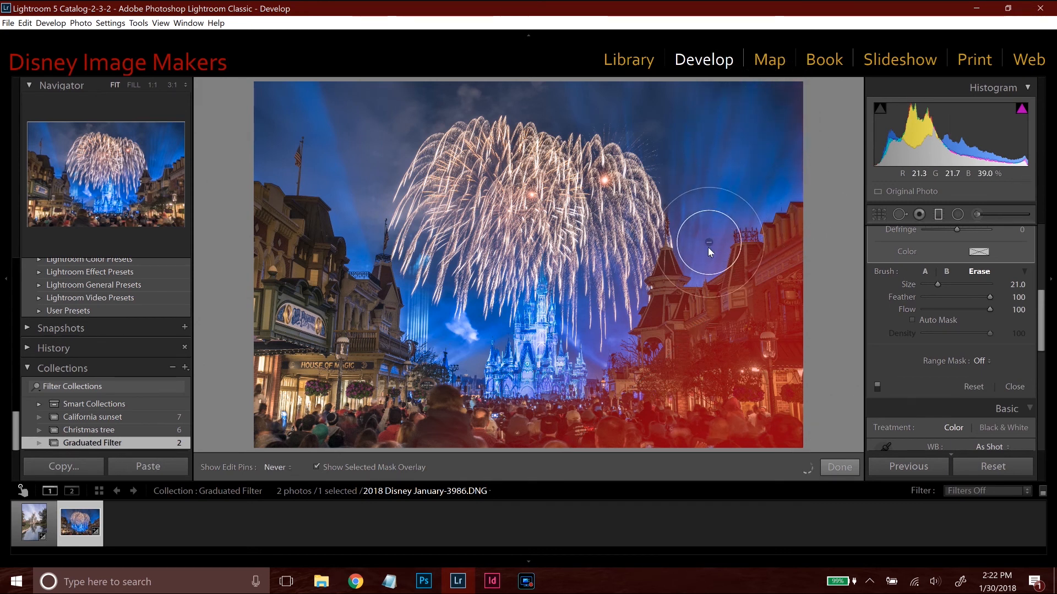
mouse_move(702, 238)
left_mouse_down()
mouse_move(660, 205)
mouse_move(616, 286)
mouse_move(603, 352)
mouse_move(589, 339)
mouse_move(579, 363)
mouse_move(562, 348)
mouse_move(589, 236)
mouse_move(640, 154)
mouse_move(685, 158)
mouse_move(707, 213)
mouse_move(794, 81)
mouse_move(776, 123)
mouse_move(652, 132)
mouse_move(579, 251)
mouse_move(573, 312)
left_mouse_up()
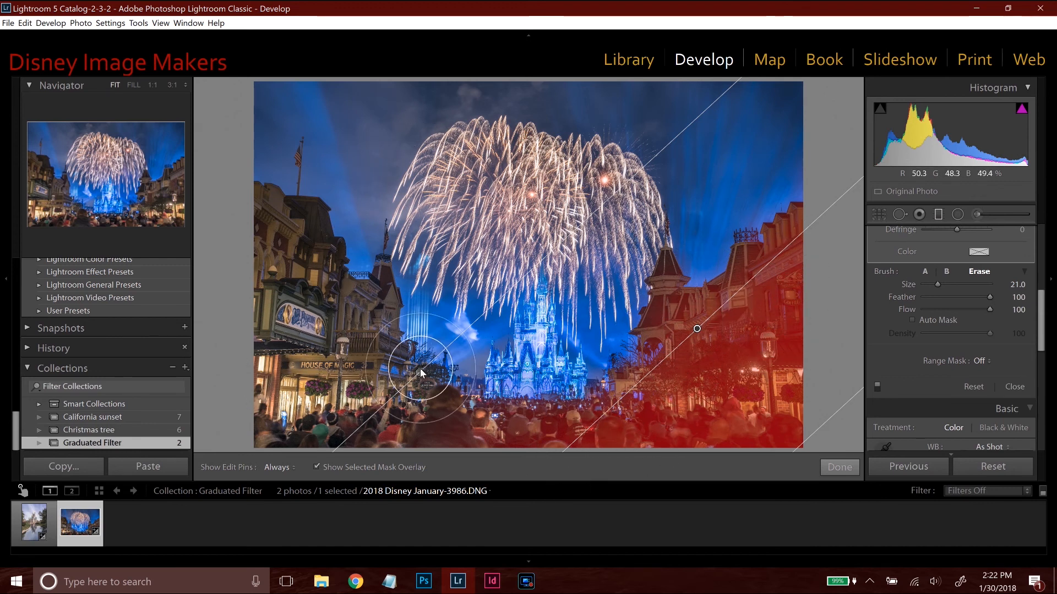
left_click(849, 469)
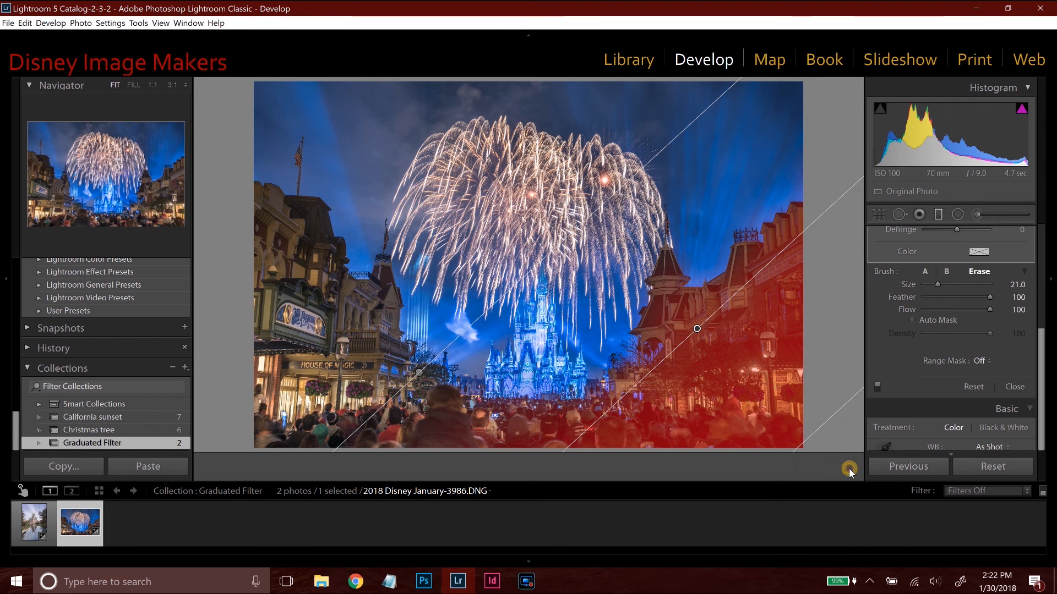
Reselect the graduated filter over the left-hand buildings, widen its gradient toward the fireworks, and rotate it to a steeper diagonal.
left_click(938, 214)
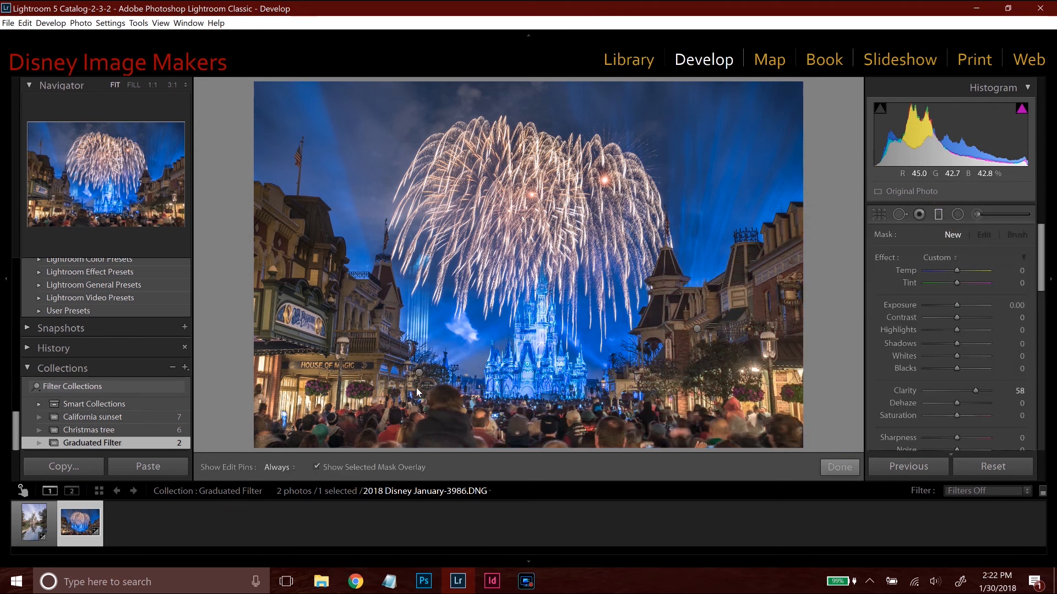
left_click_drag(415, 376, 419, 374)
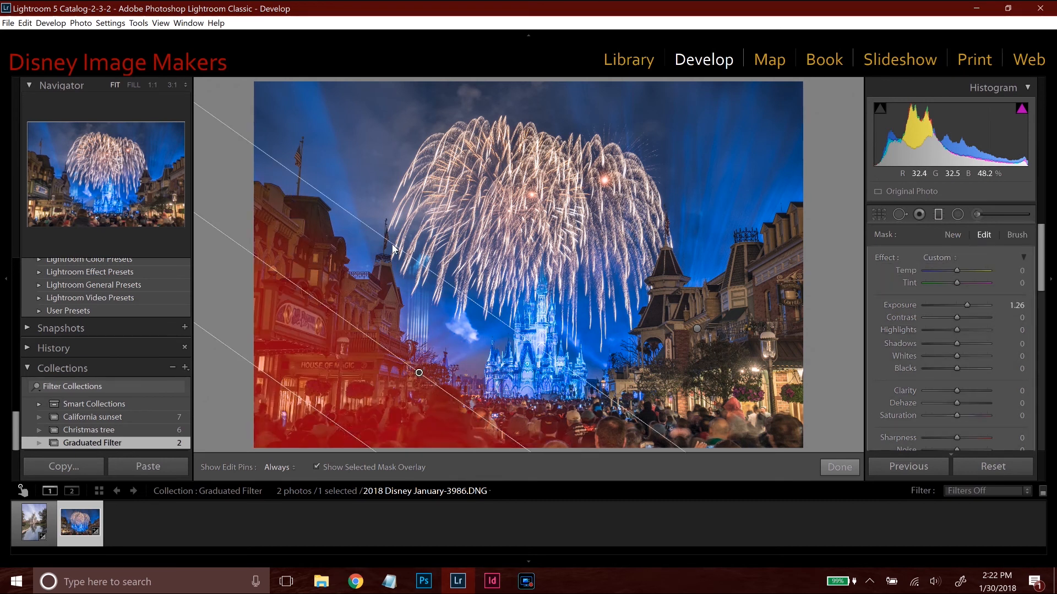
left_click_drag(393, 248, 446, 209)
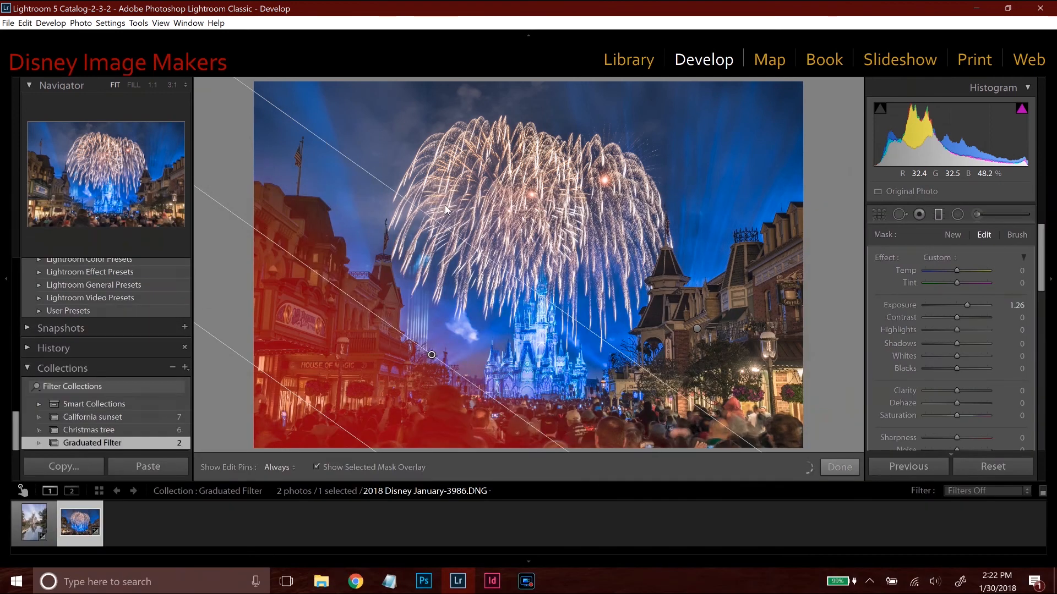
left_click_drag(355, 293, 378, 285)
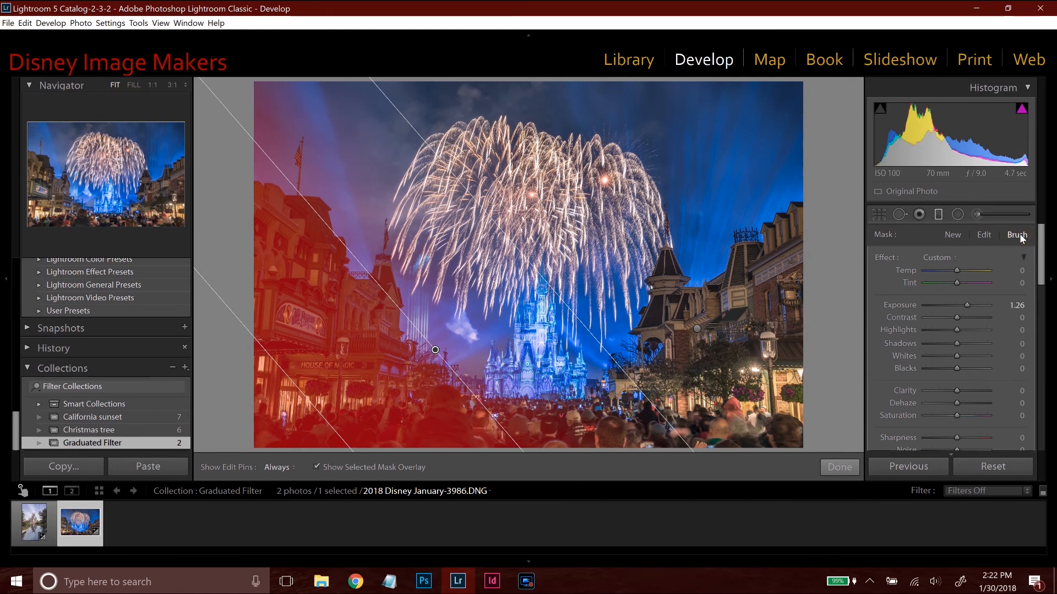
Erase the left-hand filter's mask from the sky above the buildings with the size 21, feather 100 brush, and finish the filter edit.
scroll(1019, 234, "down", 1)
left_click(1041, 293)
left_click(981, 264)
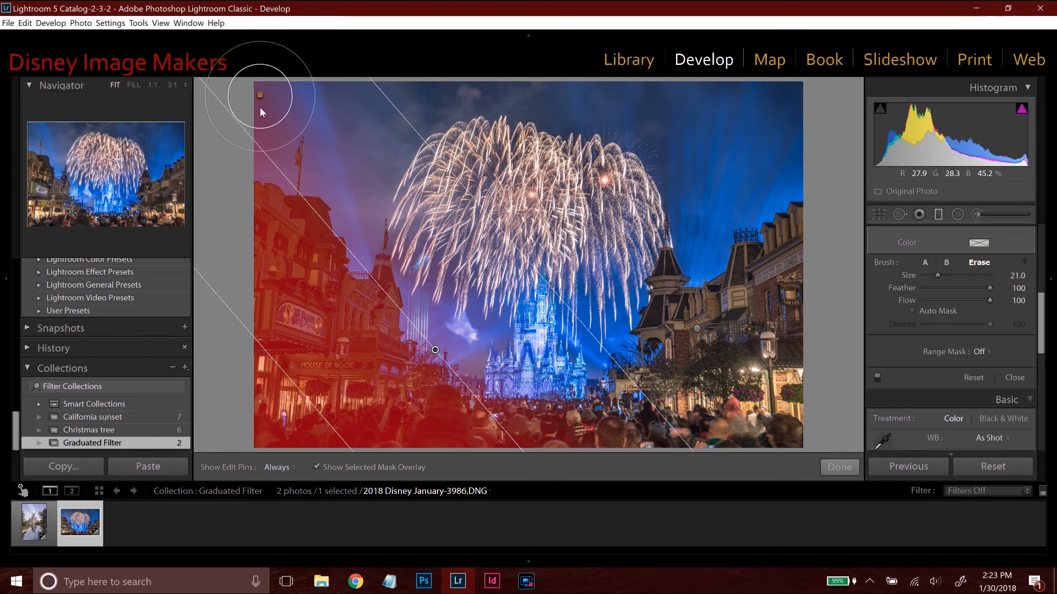
key("h")
mouse_move(328, 174)
left_mouse_down()
mouse_move(354, 193)
mouse_move(363, 243)
mouse_move(384, 179)
mouse_move(413, 187)
mouse_move(438, 309)
mouse_move(478, 369)
mouse_move(503, 302)
left_mouse_up()
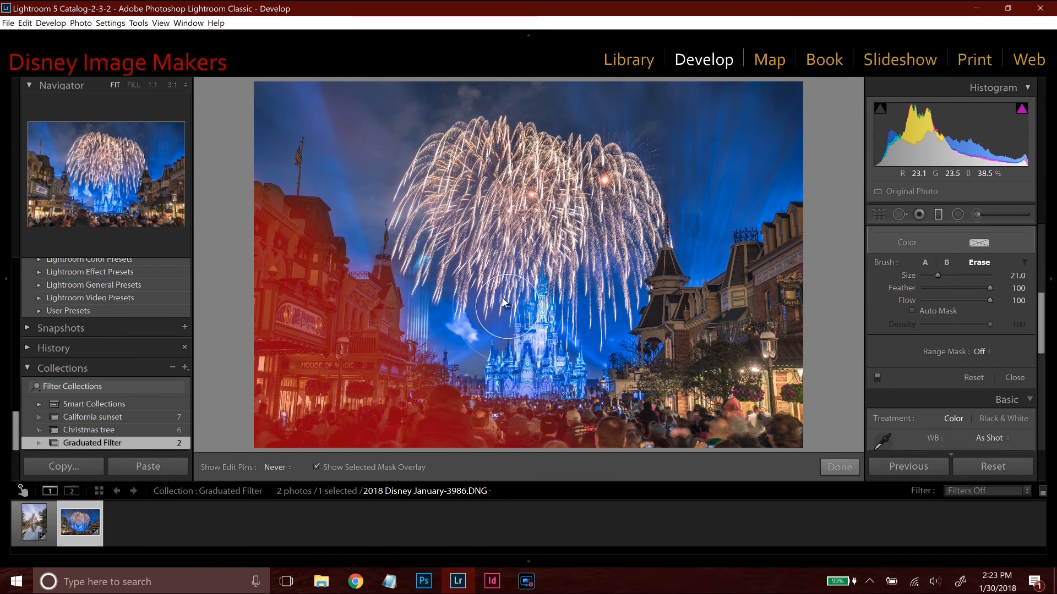
key("h")
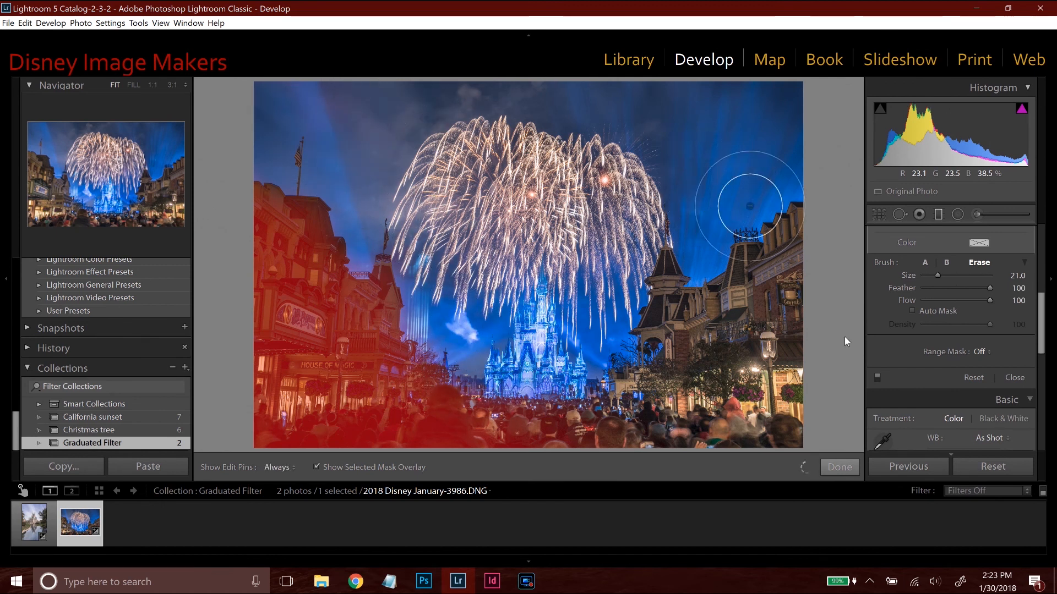
left_click(847, 468)
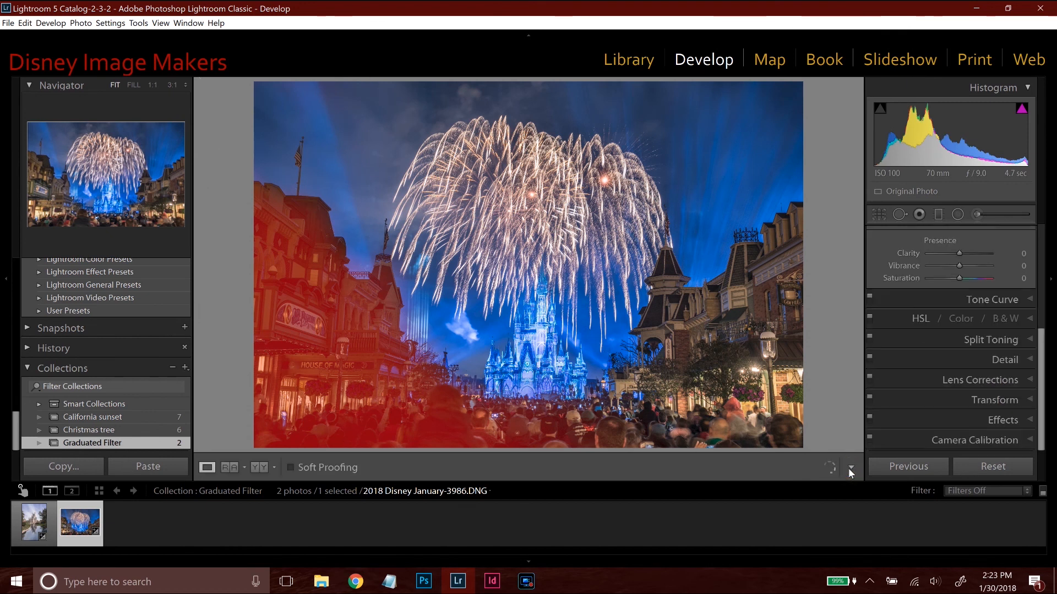